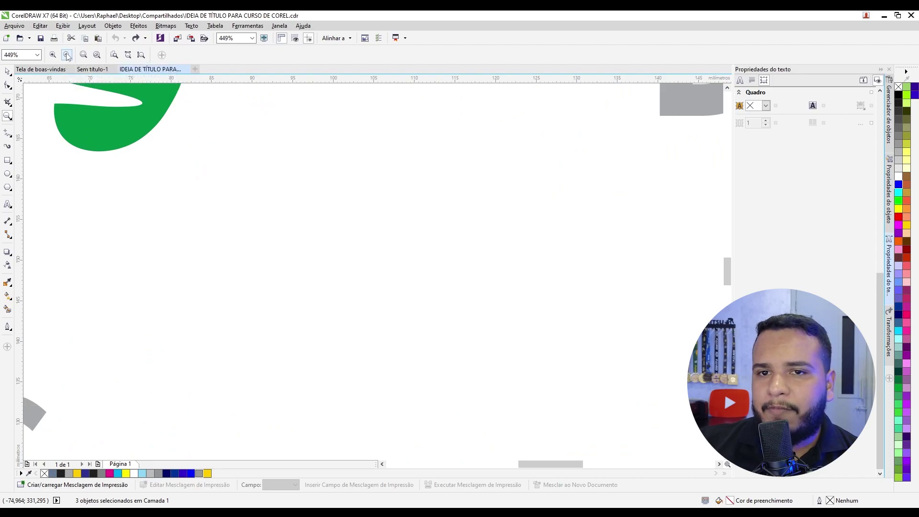
- Zoom out until the whole page with both logos is in view and clear the selection
click(67, 56)
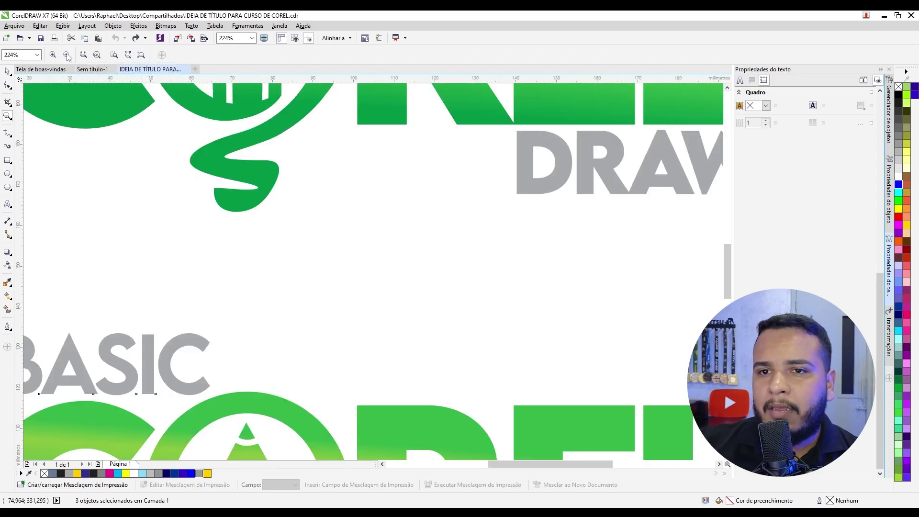
click(67, 55)
click(66, 55)
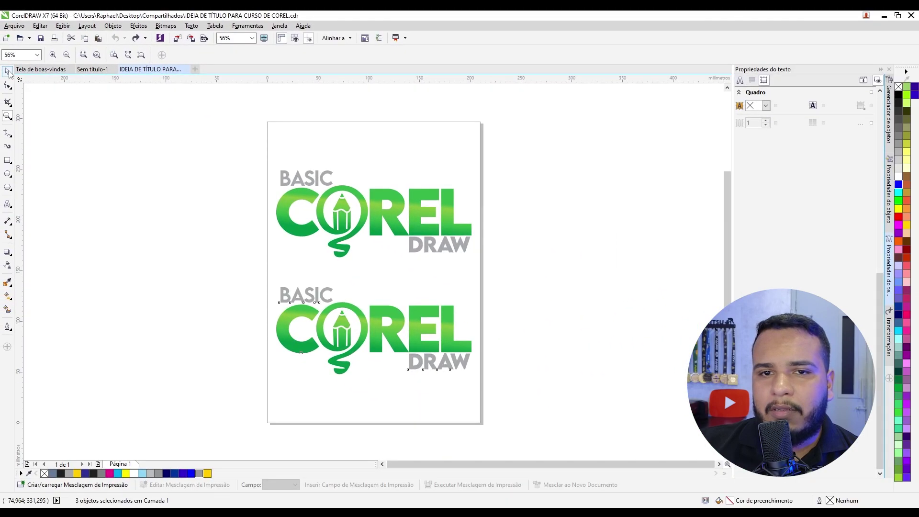
click(14, 127)
click(138, 192)
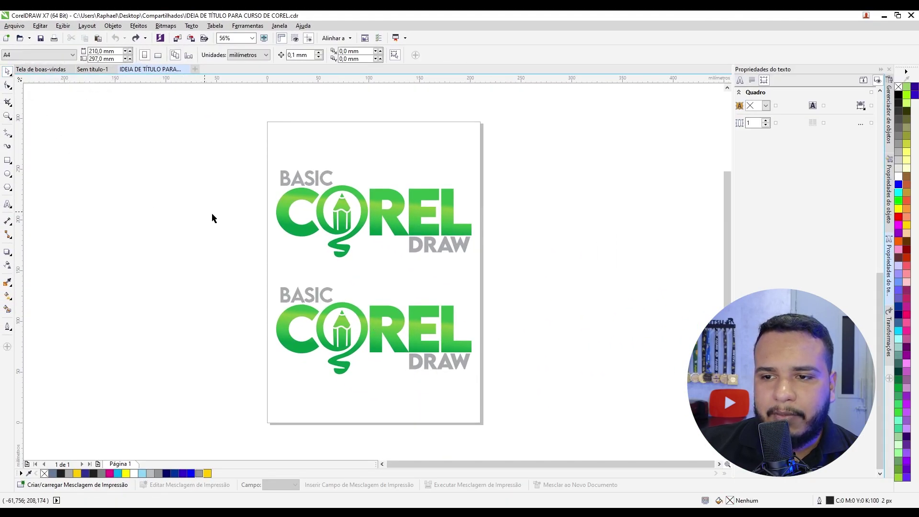
click(283, 318)
key(Escape)
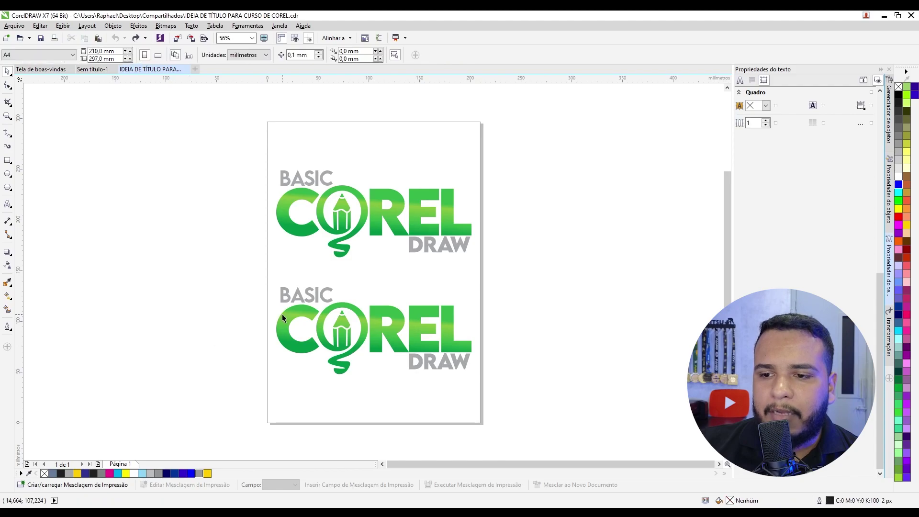
- Select the upper logo's DRAW text and the lower logo's BASIC text together and zoom to the selection
click(412, 253)
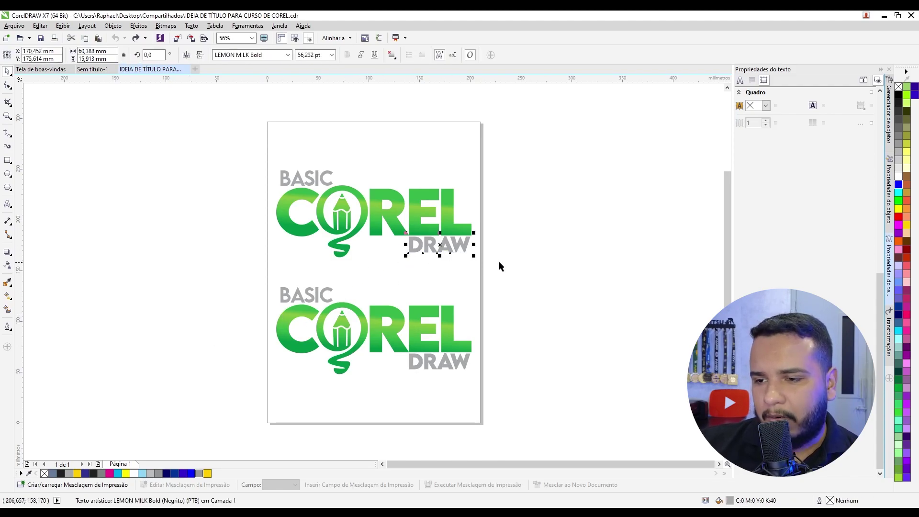
shift+click(304, 299)
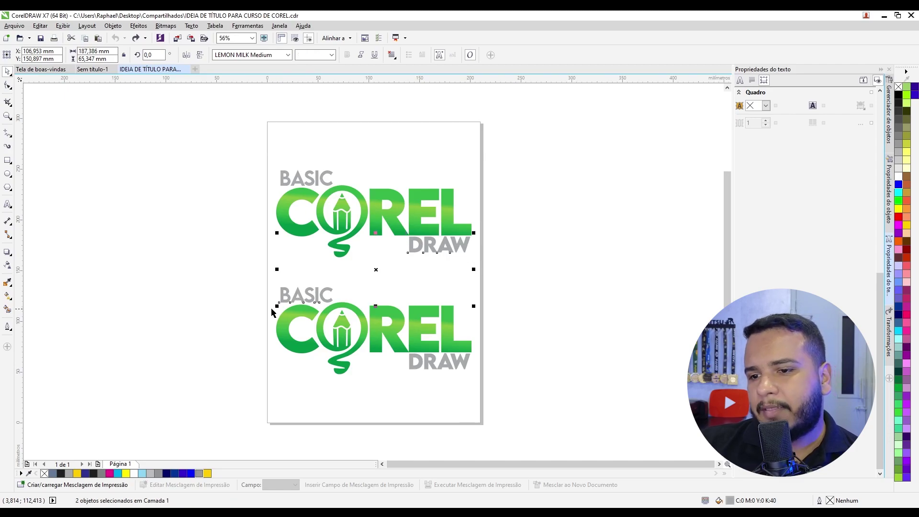
click(7, 116)
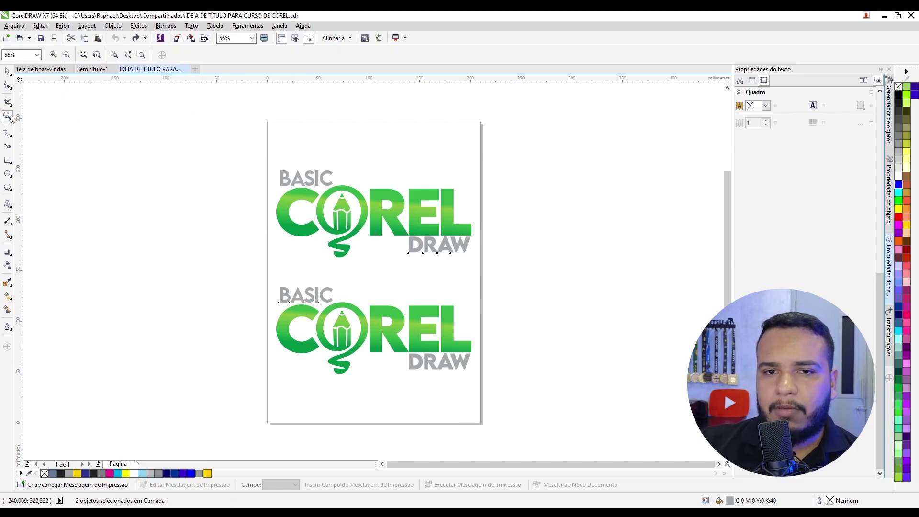
click(83, 55)
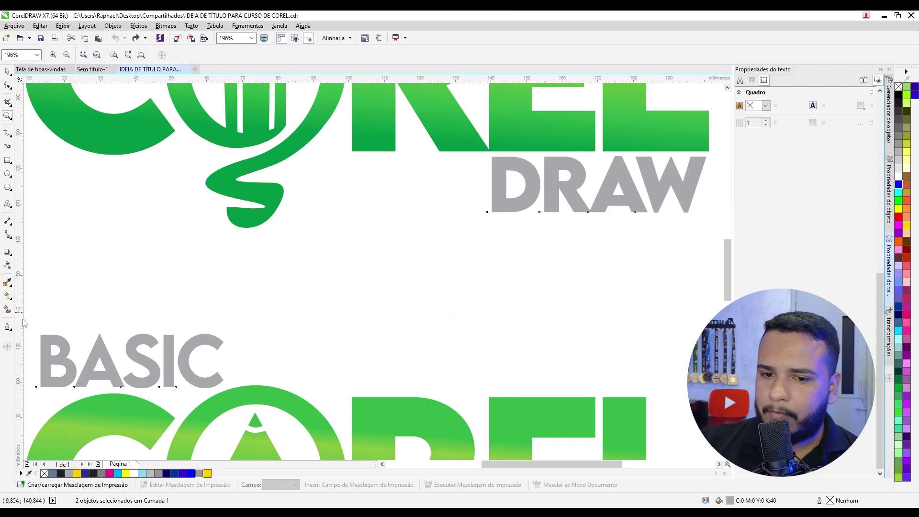
- Clear the selection, select only the upper logo's DRAW text and zoom to it
click(7, 72)
click(99, 174)
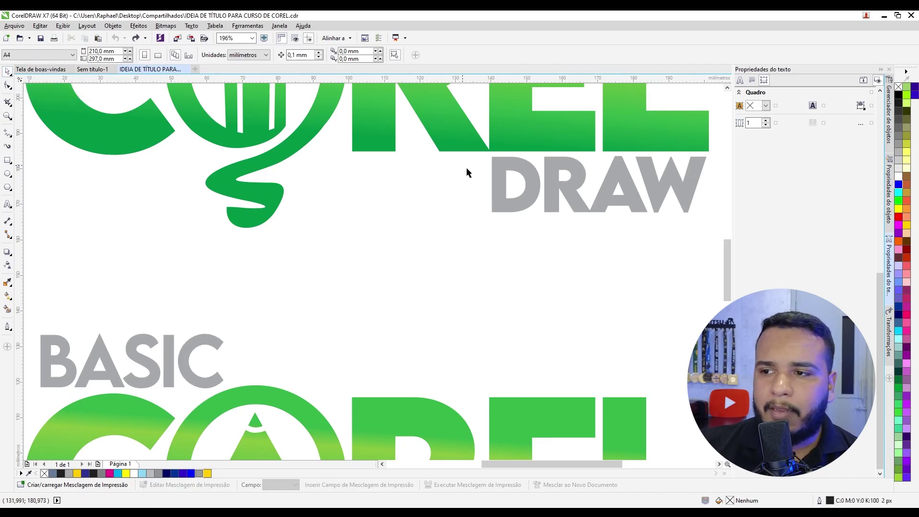
click(550, 177)
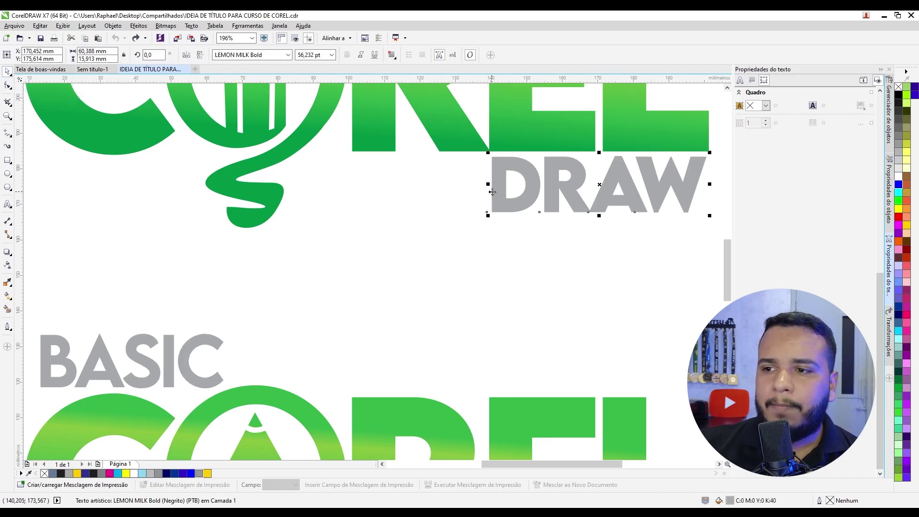
click(9, 117)
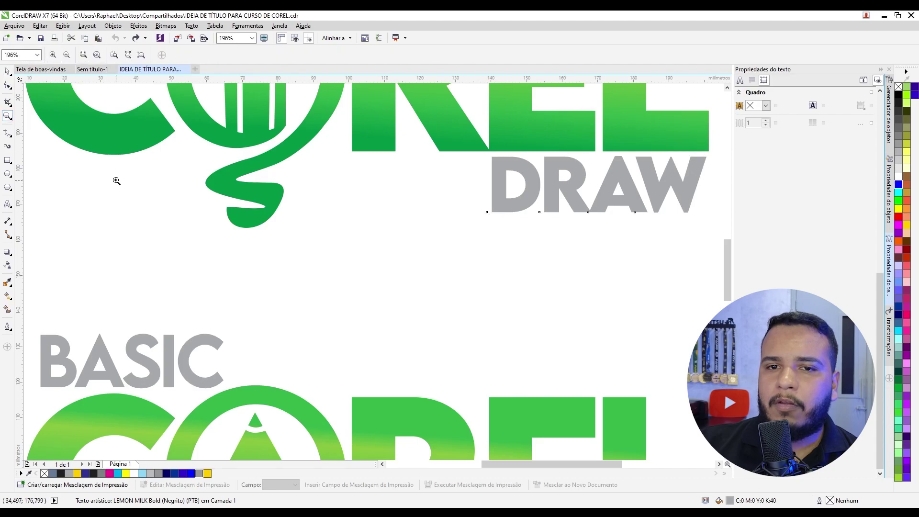
click(83, 55)
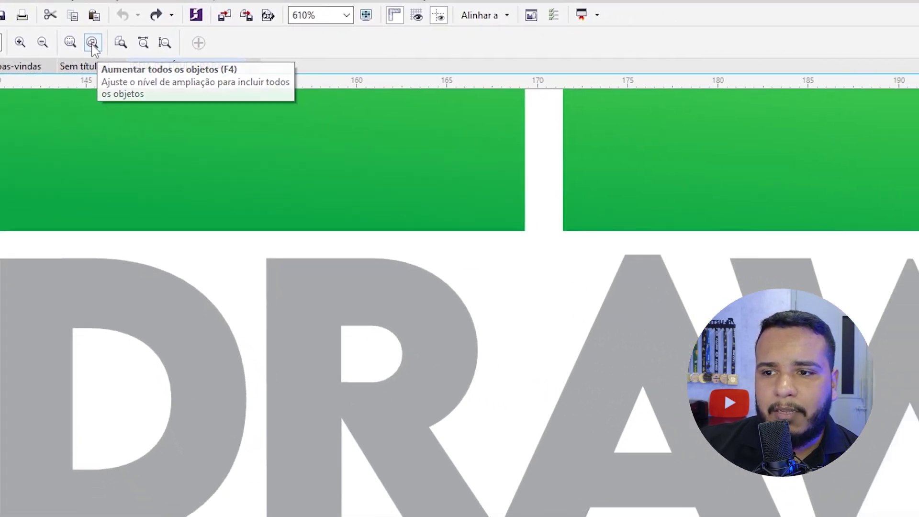
- Zoom to fit all objects of the drawing and deselect the DRAW text
click(201, 92)
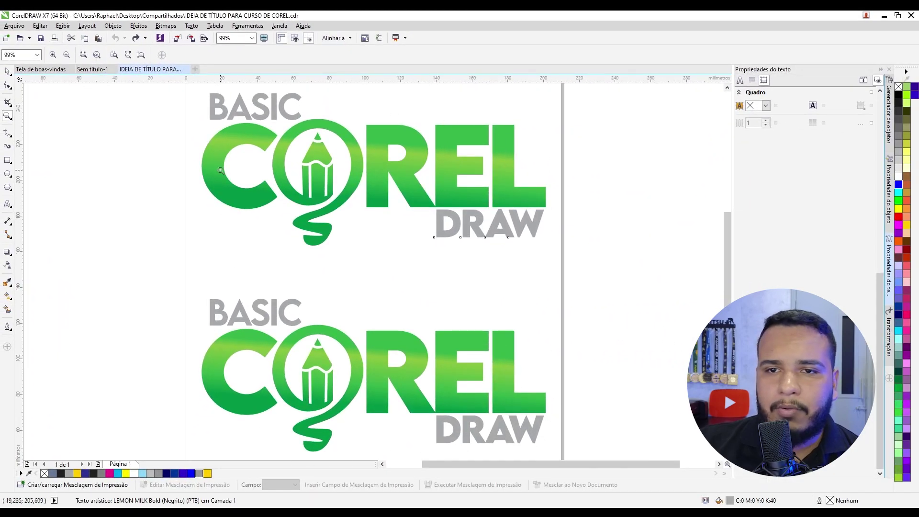
click(7, 71)
click(93, 213)
- Scatter copies of the BASIC, COREL and DRAW elements far outside the page, enlarging one BASIC copy to about 225 mm wide
scroll(246, 176, down, 5)
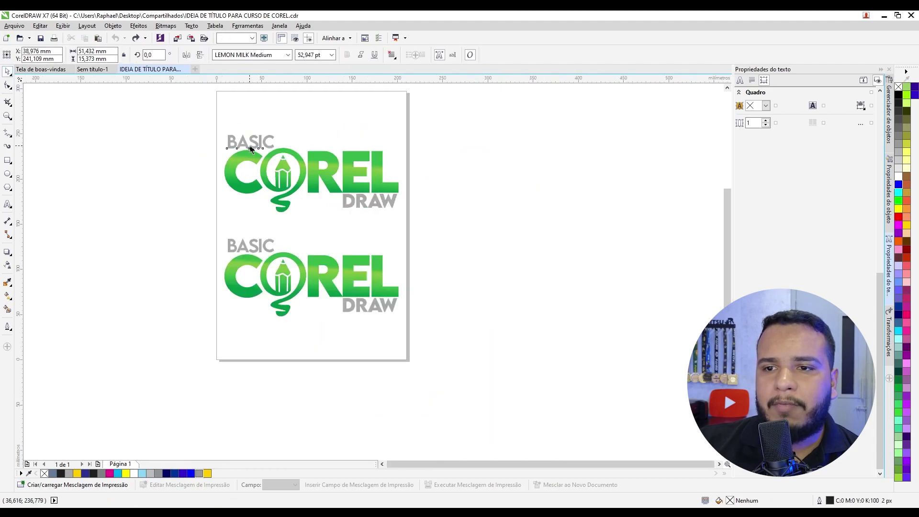
click(186, 186)
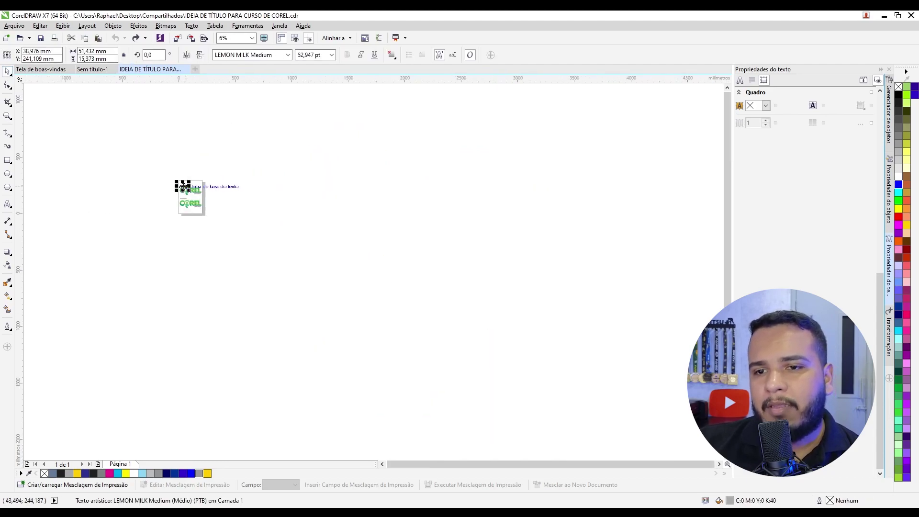
drag(184, 187, 334, 234)
scroll(181, 201, up, 2)
click(186, 212)
drag(186, 215, 93, 329)
mouse_move(205, 183)
mouse_down()
mouse_move(435, 119)
mouse_move(426, 121)
mouse_up()
click(481, 266)
drag(474, 263, 436, 249)
scroll(426, 292, up, 2)
scroll(467, 289, down, 4)
drag(551, 311, 109, 111)
- Take a close look at the upper logo at 200%, then zoom to fit all objects, including the distant ones
scroll(403, 281, up, 5)
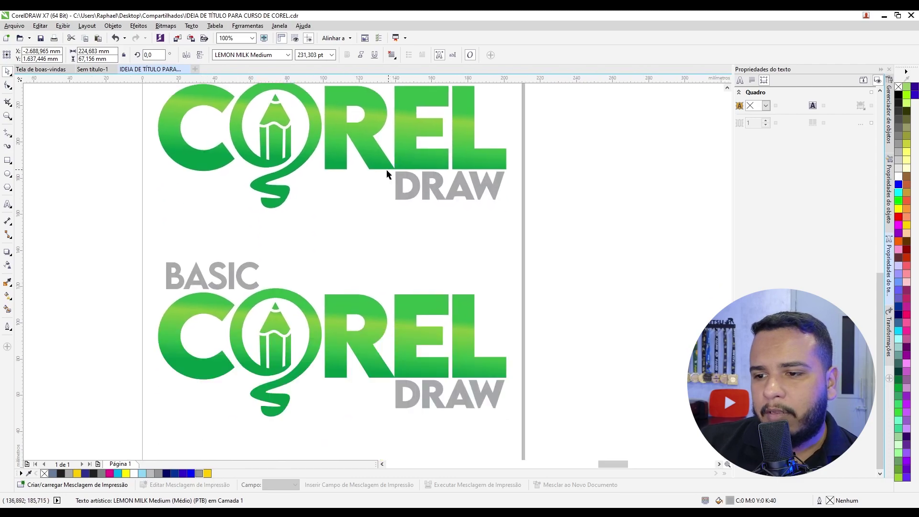
scroll(332, 258, up, 2)
scroll(421, 277, down, 2)
scroll(395, 277, up, 2)
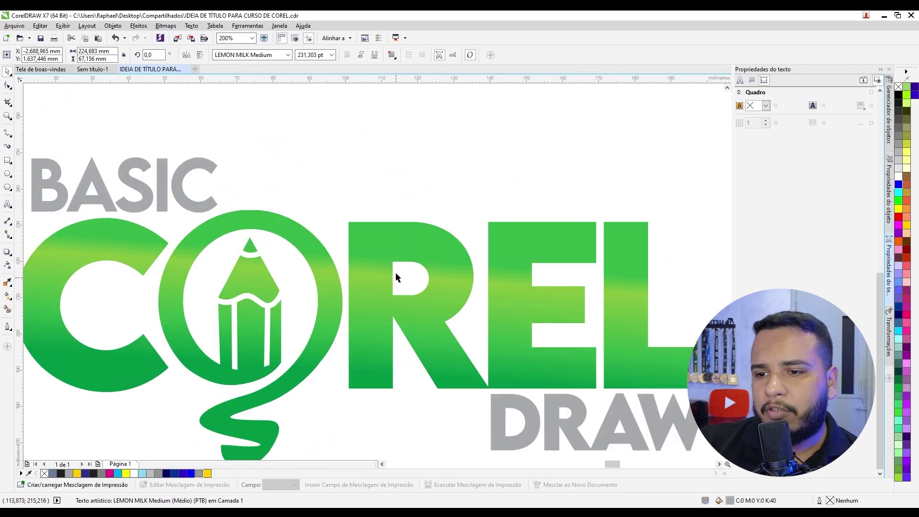
scroll(274, 176, down, 1)
scroll(263, 181, up, 1)
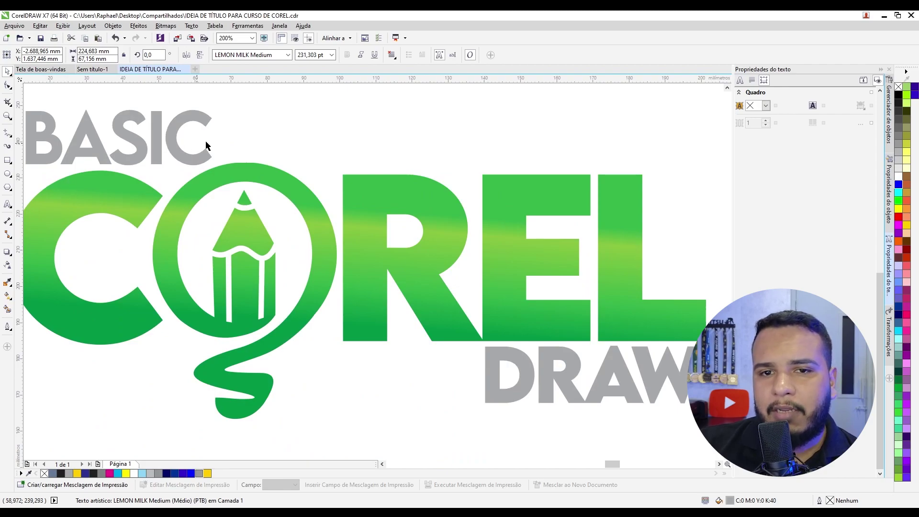
click(8, 116)
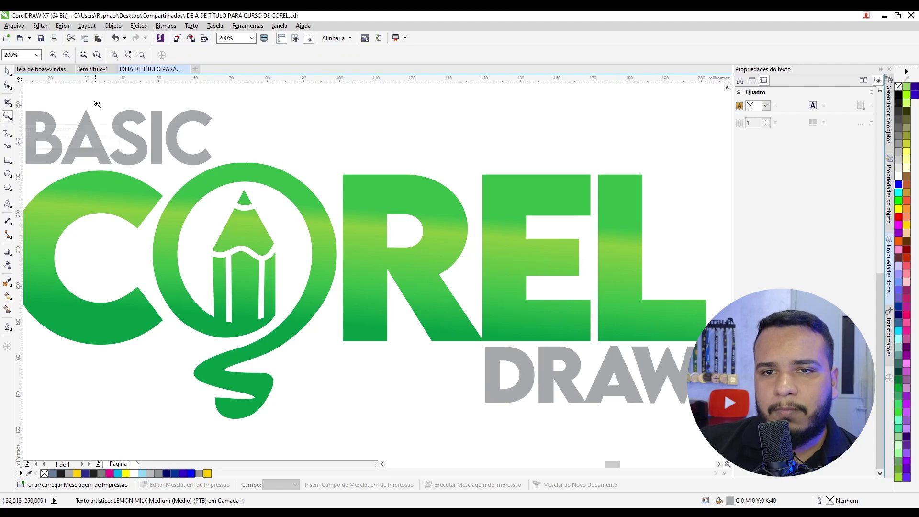
click(98, 55)
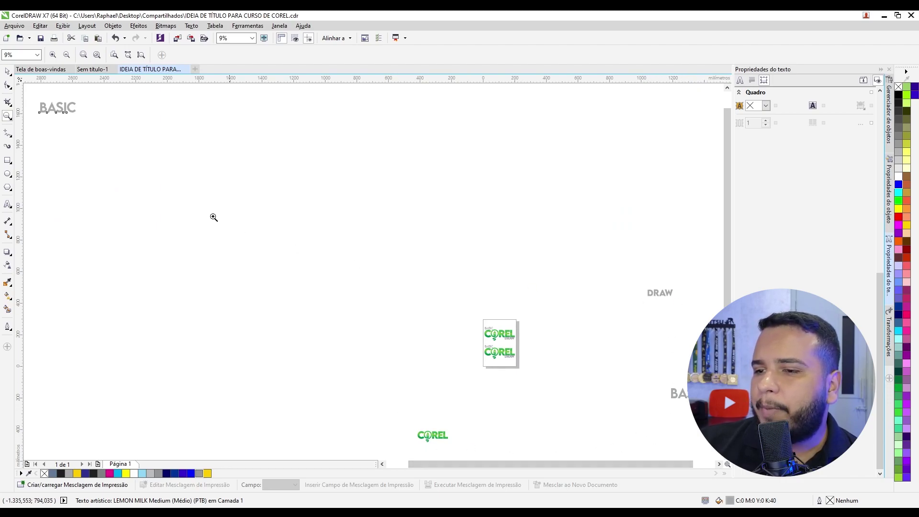
- Undo the placement of the scattered elements outside the page and clear the selection
click(8, 71)
click(123, 211)
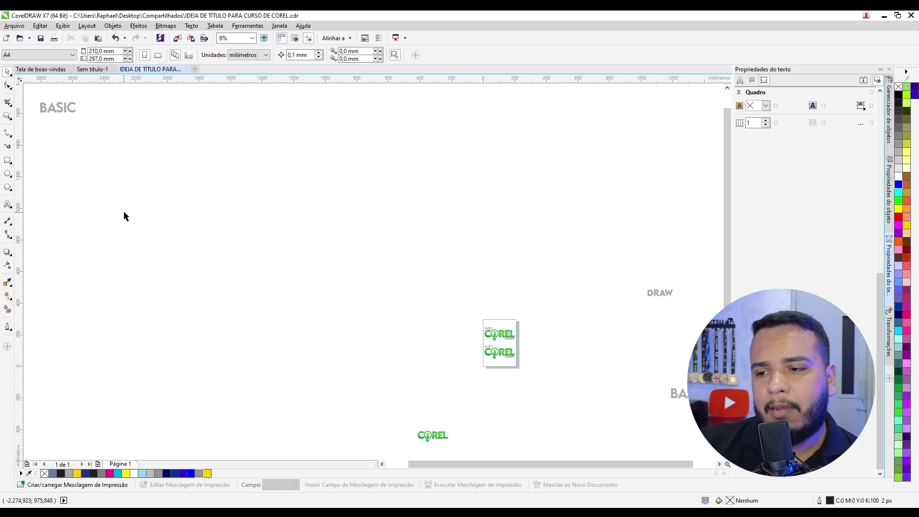
key(ctrl+z)
key(ctrl+z)
key(ctrl+z)
key(ctrl+z)
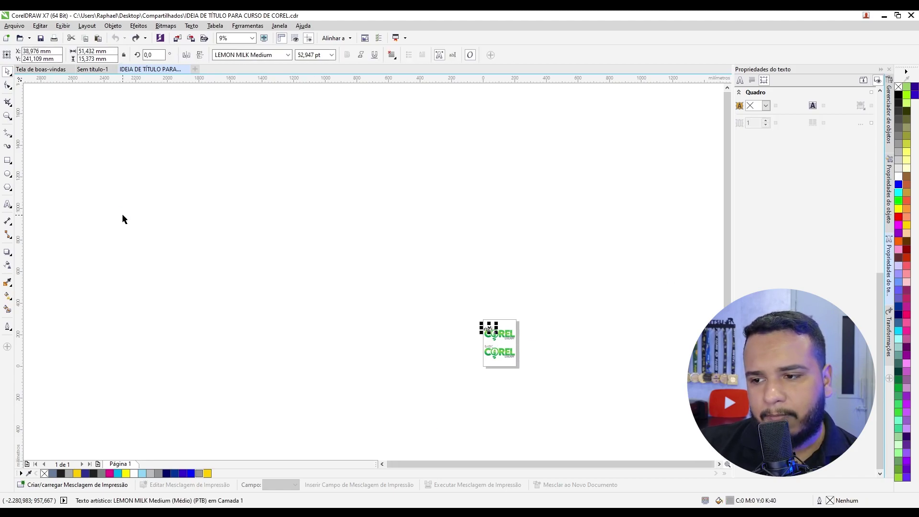
click(180, 224)
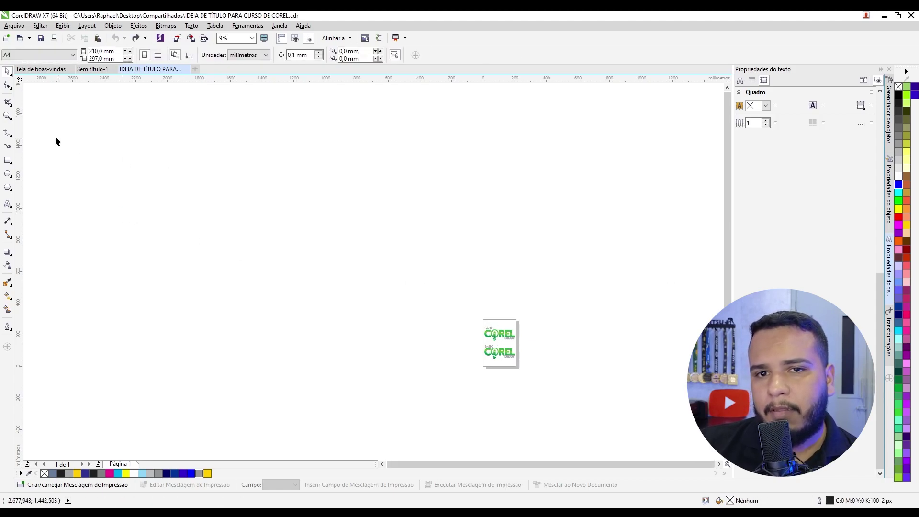
- Zoom to fit the whole page, repeating it from a 1600% close-up and from the farthest zoom-out
click(8, 117)
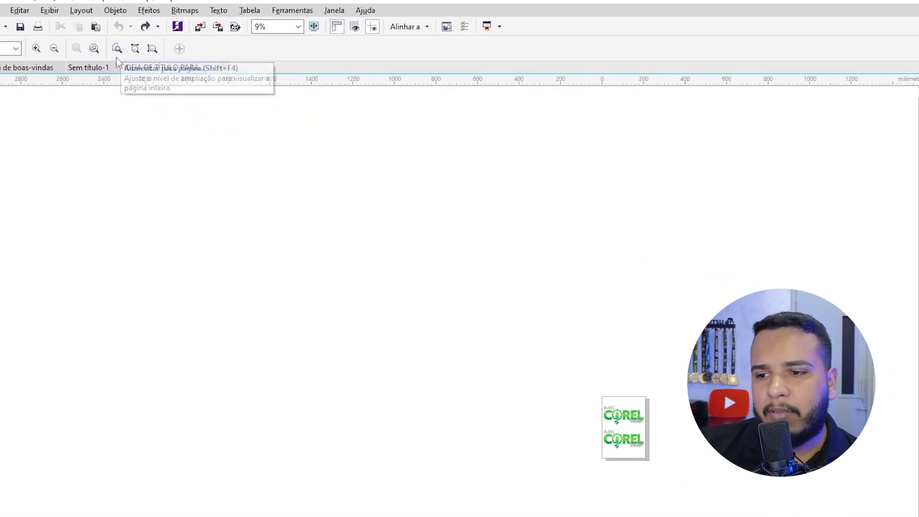
click(116, 56)
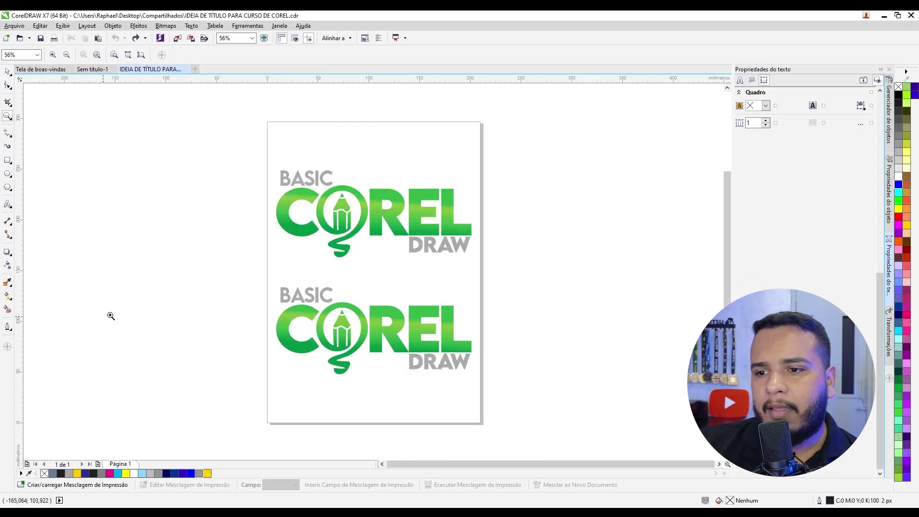
scroll(420, 246, up, 8)
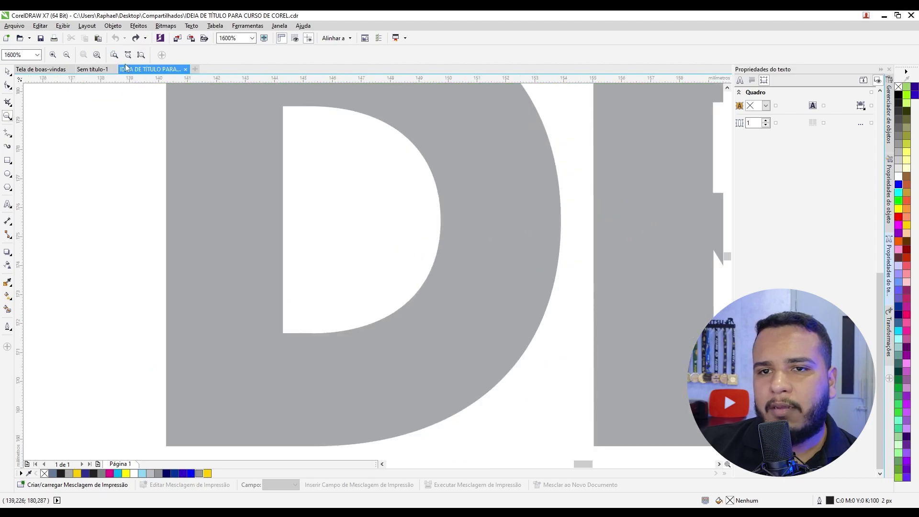
click(115, 55)
scroll(476, 336, down, 8)
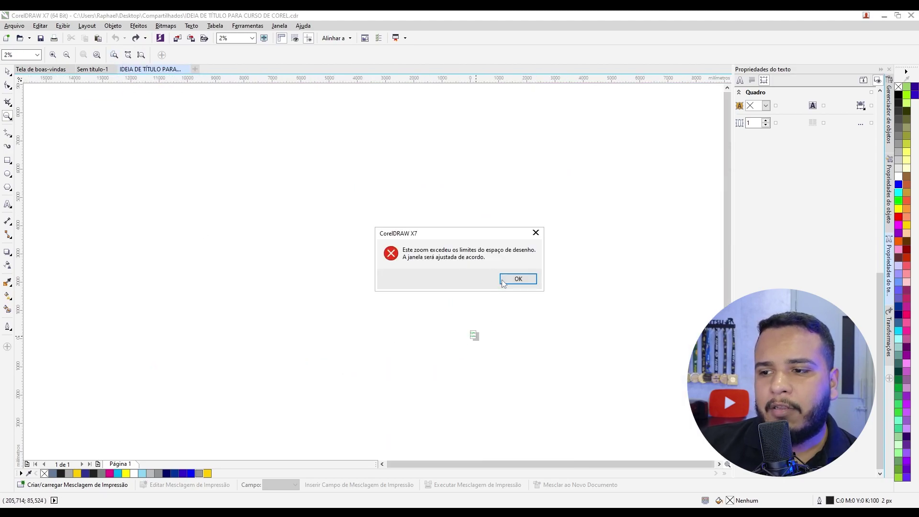
click(518, 279)
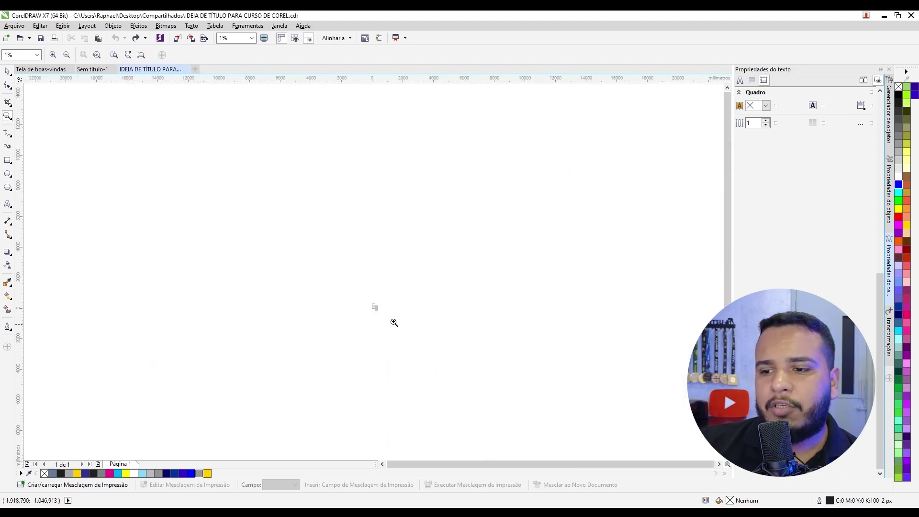
click(113, 55)
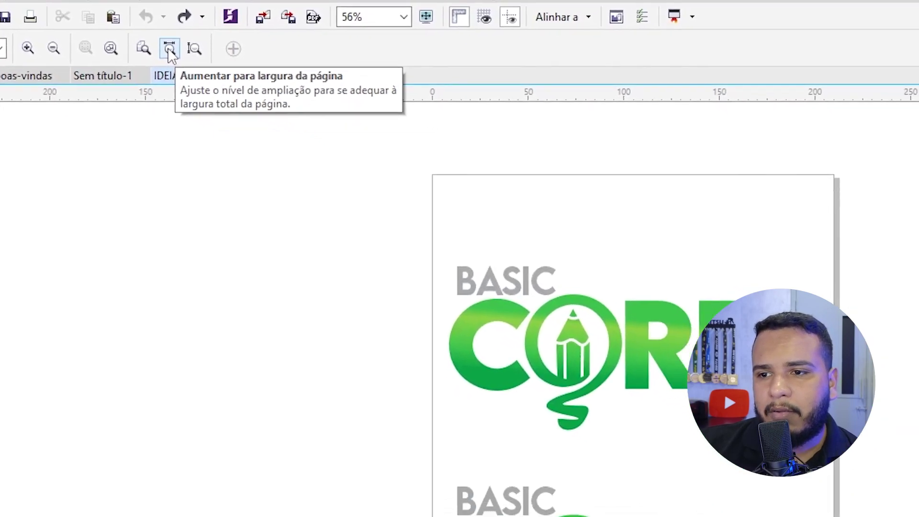
- Fit the view to the page width and then to the page height
click(268, 94)
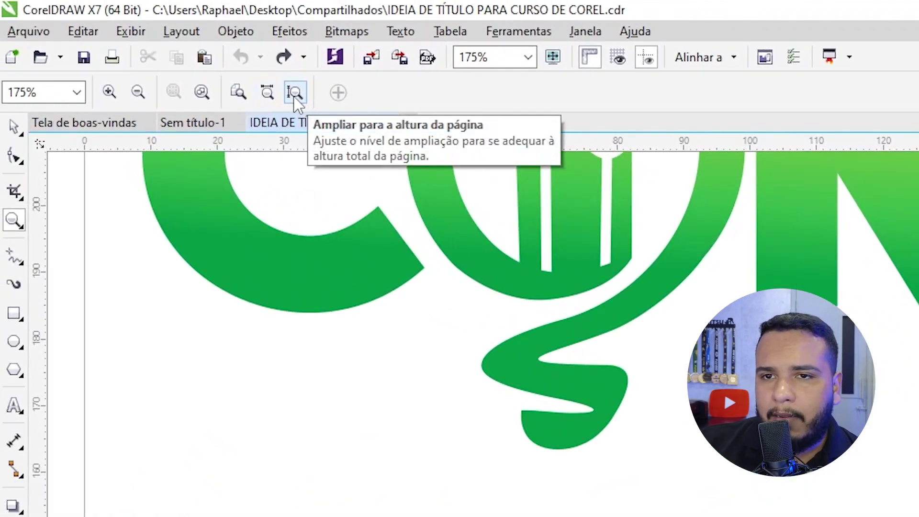
click(296, 94)
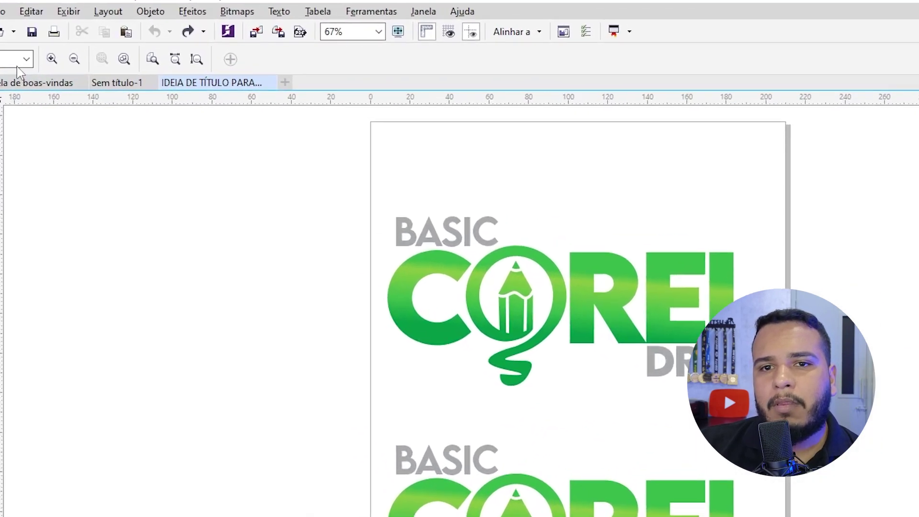
- Set the zoom level to the presets 25%, 1600% and 400% in turn
click(37, 55)
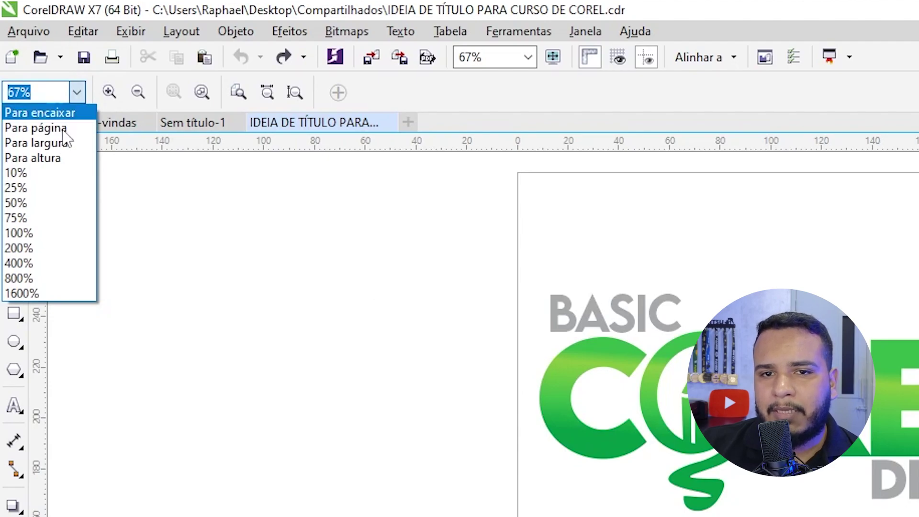
click(19, 188)
click(76, 92)
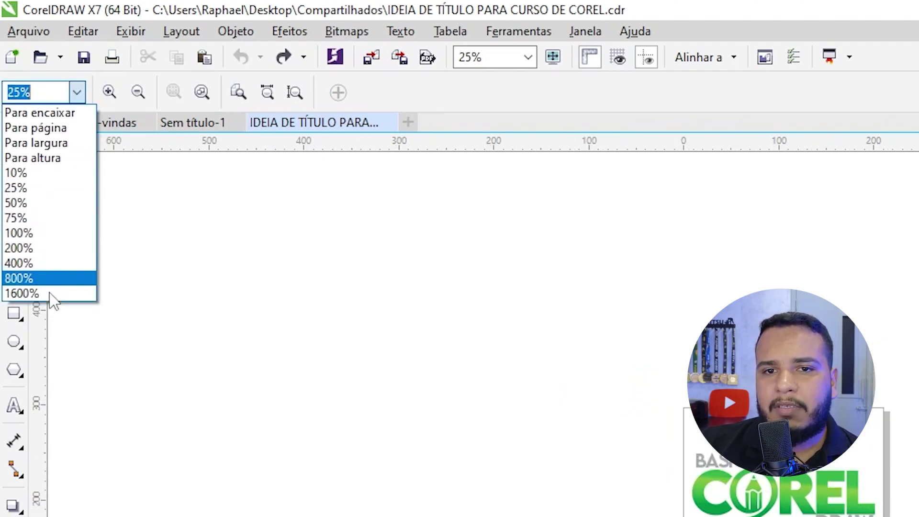
click(44, 292)
click(76, 92)
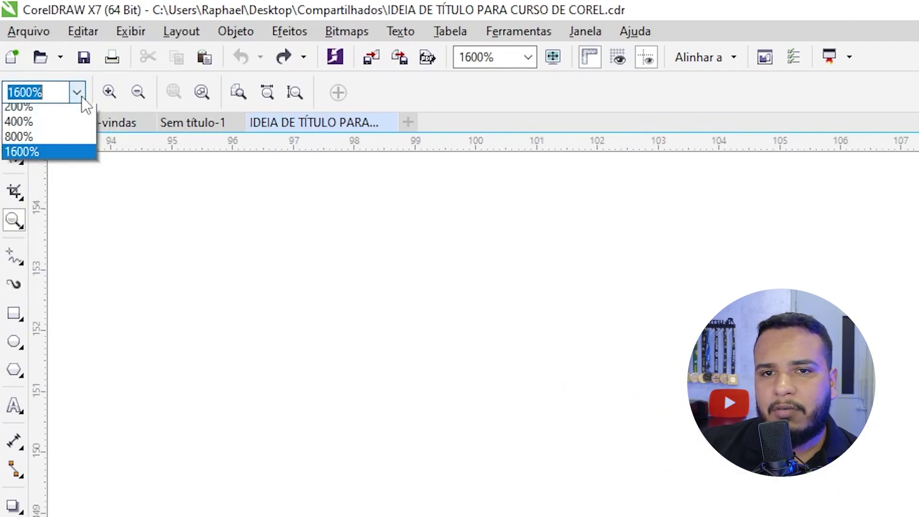
click(11, 136)
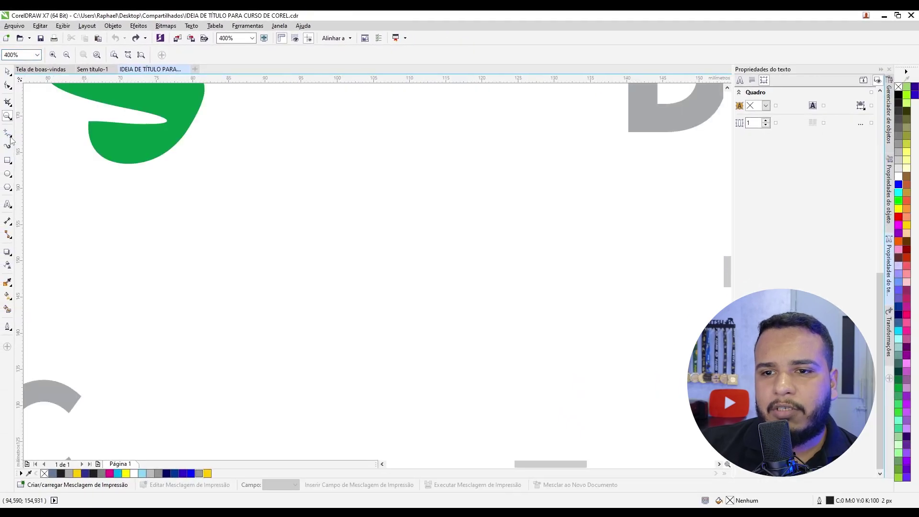
- Set the zoom level to 100% and magnify the W of the lower DRAW lettering up to 3200%
click(37, 55)
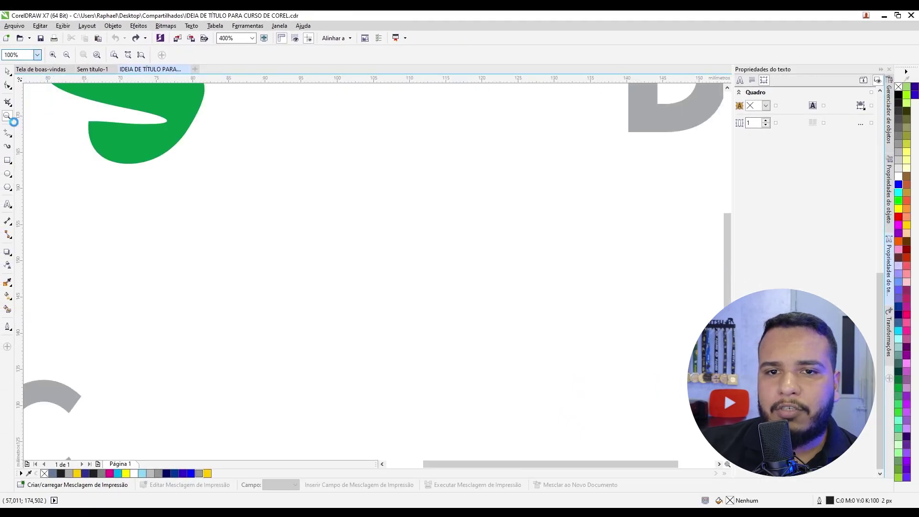
click(15, 122)
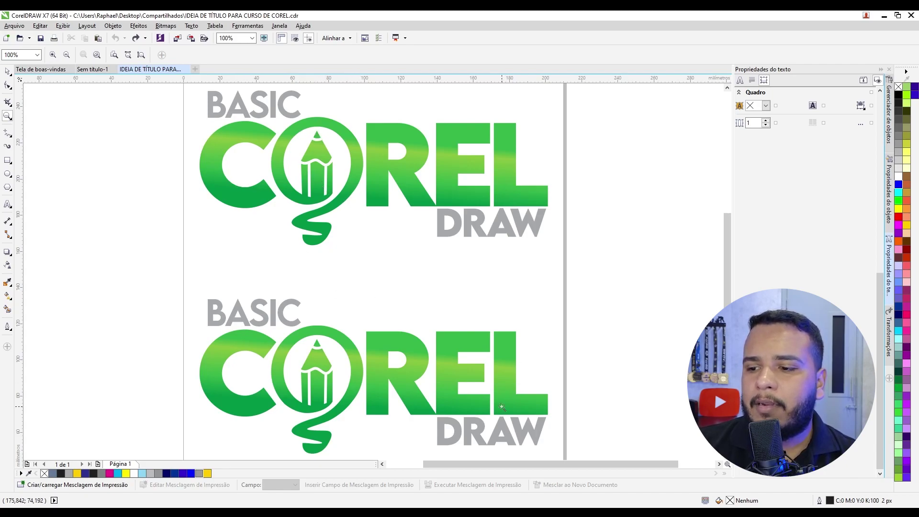
click(531, 429)
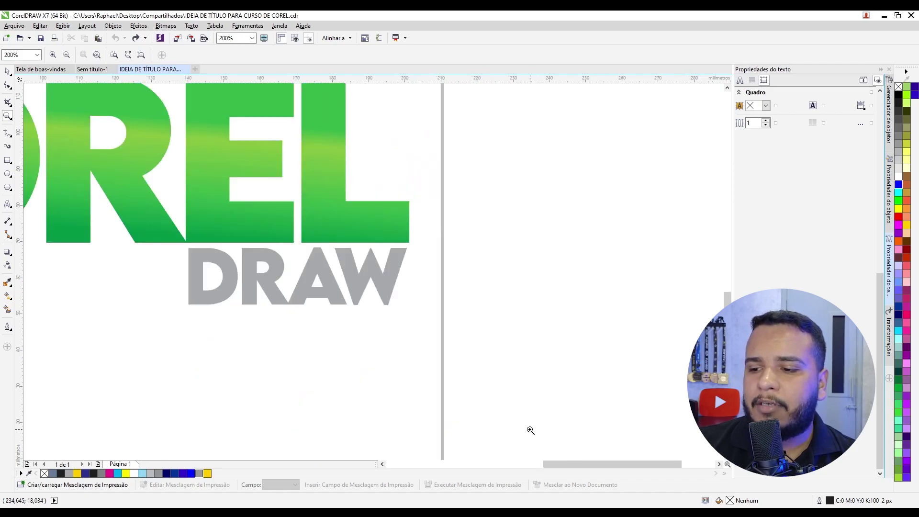
click(371, 267)
click(381, 318)
click(375, 325)
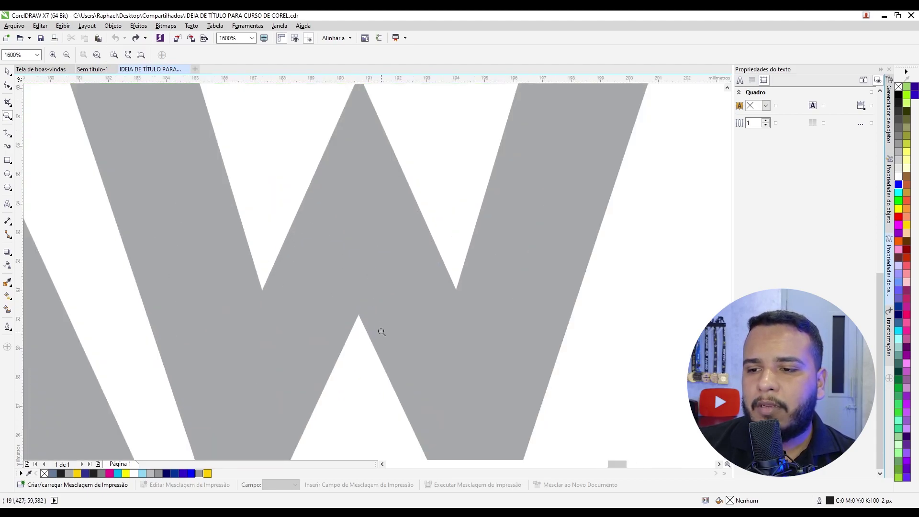
click(382, 329)
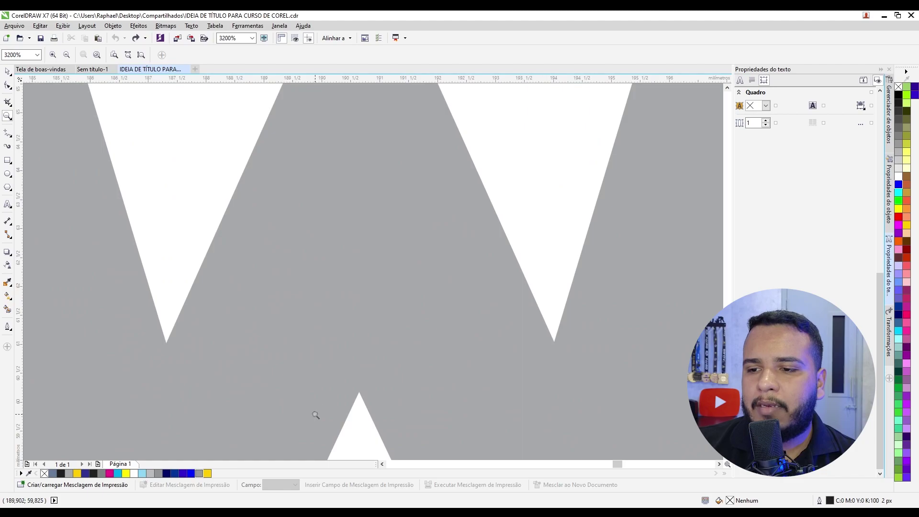
- Zoom out level by level from the lower DRAW lettering to 12%
right_click(366, 275)
right_click(367, 276)
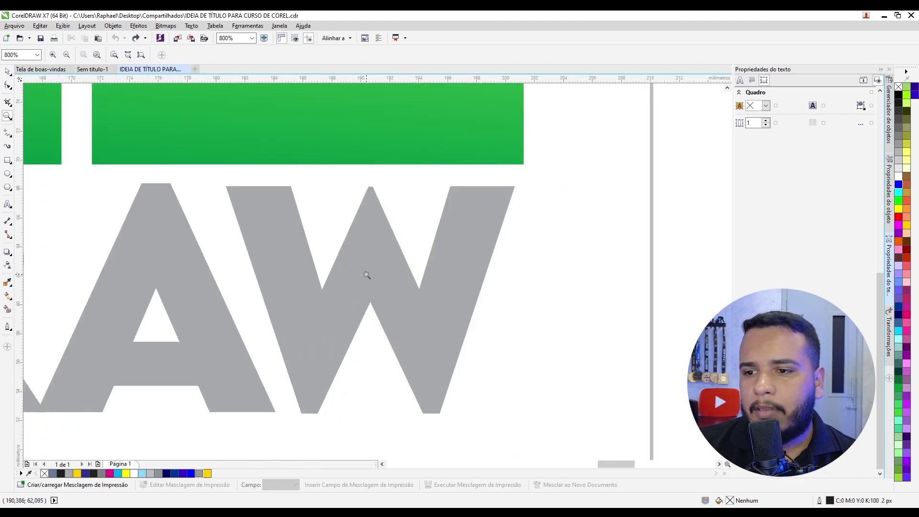
right_click(367, 275)
right_click(372, 271)
right_click(372, 270)
right_click(372, 271)
right_click(372, 272)
right_click(373, 274)
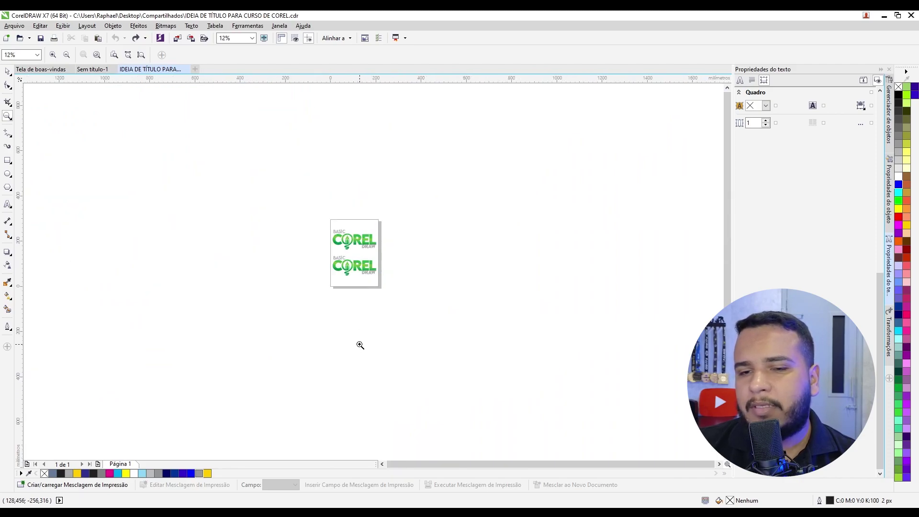
- Zoom in on the page to 50%, magnify the upper DRAW lettering once and return to 50%
click(355, 259)
click(355, 259)
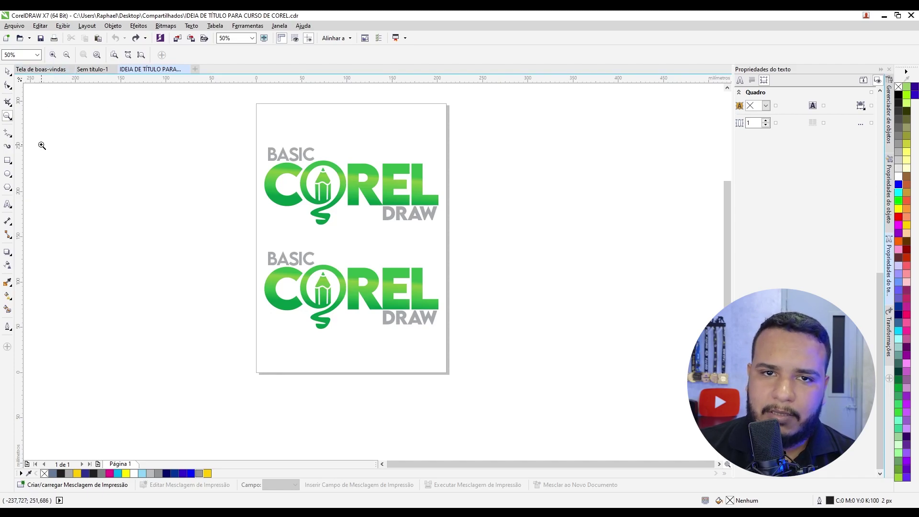
click(398, 213)
right_click(420, 246)
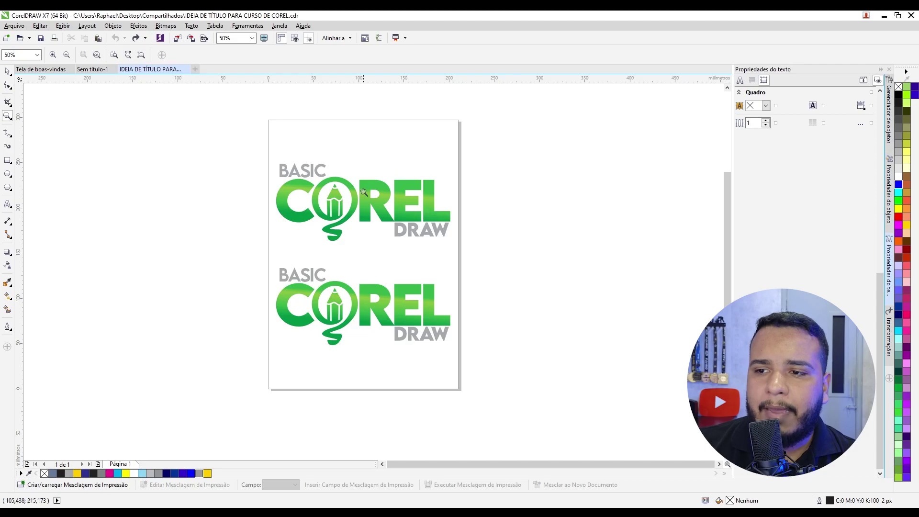
- Zoom to a framed area around the upper logo's REL letters, and to another around the lower logo's left letters
drag(358, 177, 454, 223)
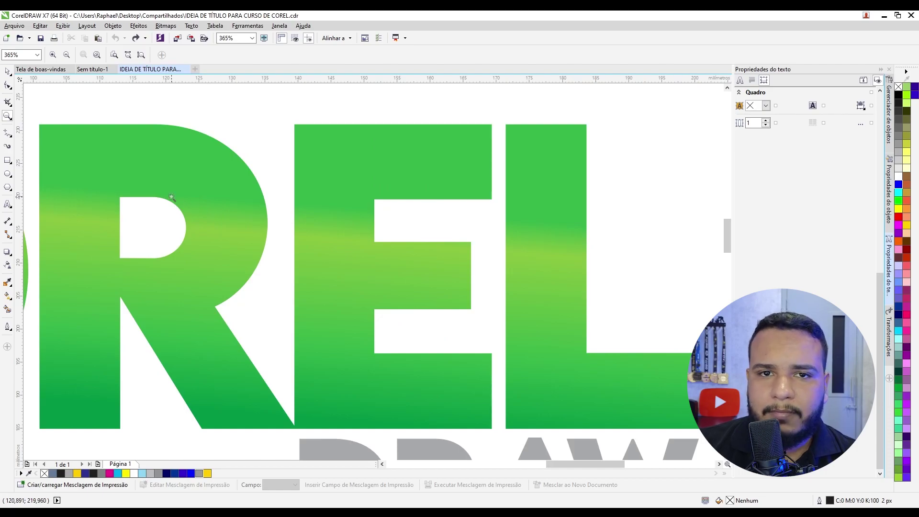
right_click(357, 218)
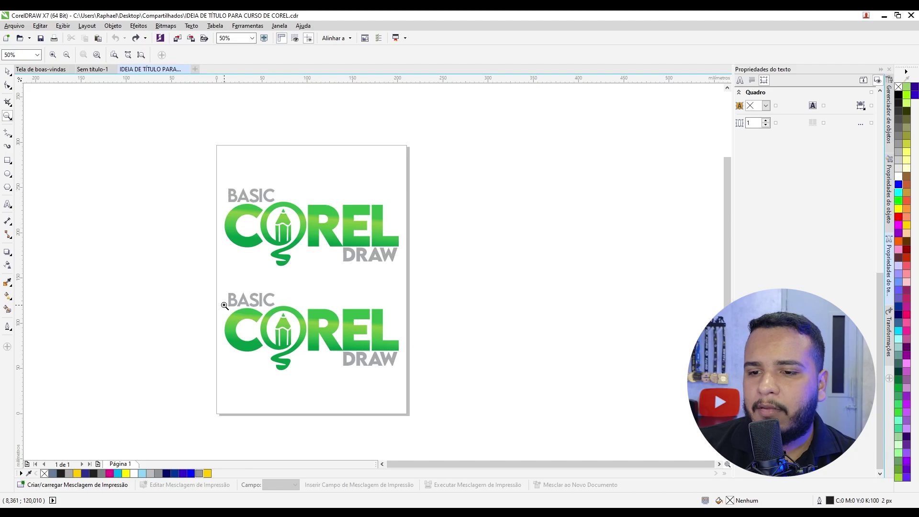
mouse_move(223, 303)
mouse_down()
mouse_move(343, 380)
mouse_move(346, 359)
mouse_up()
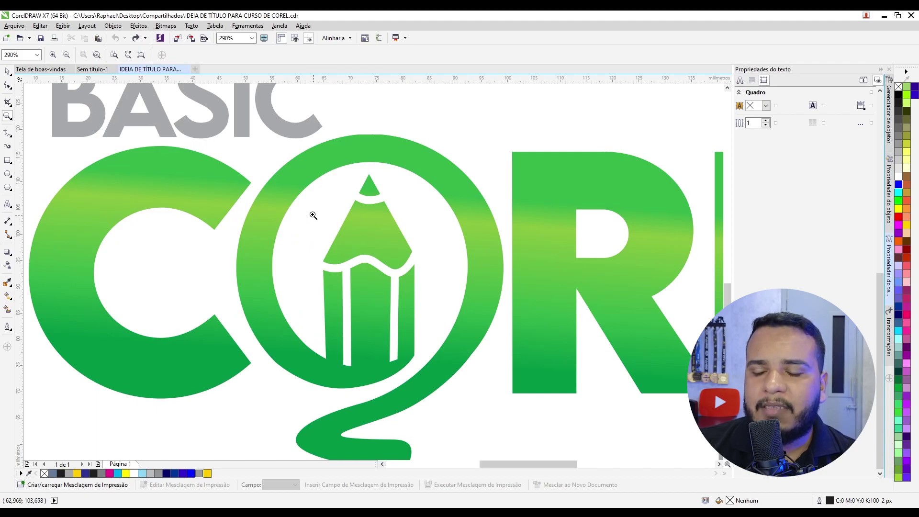
scroll(312, 213, down, 3)
scroll(314, 217, up, 3)
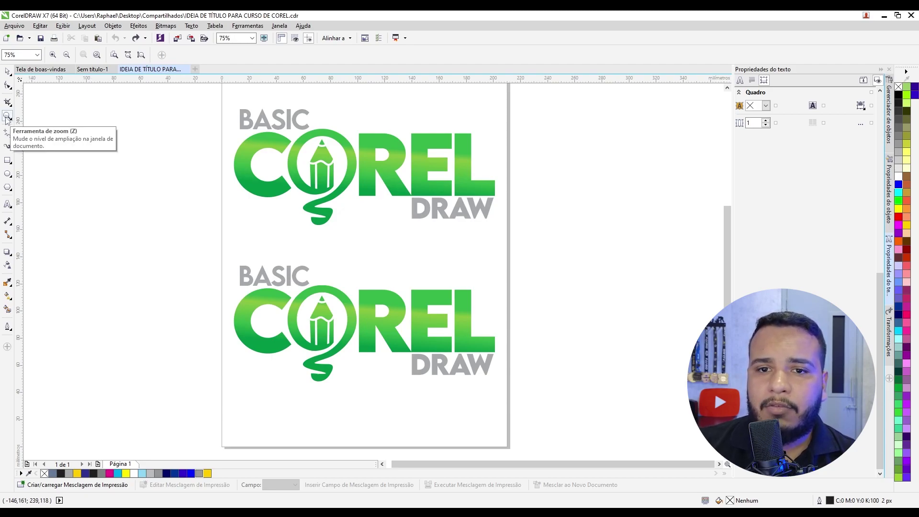
- Draw a freehand zigzag curve about 70.6 by 42.5 mm between the two logos
click(7, 72)
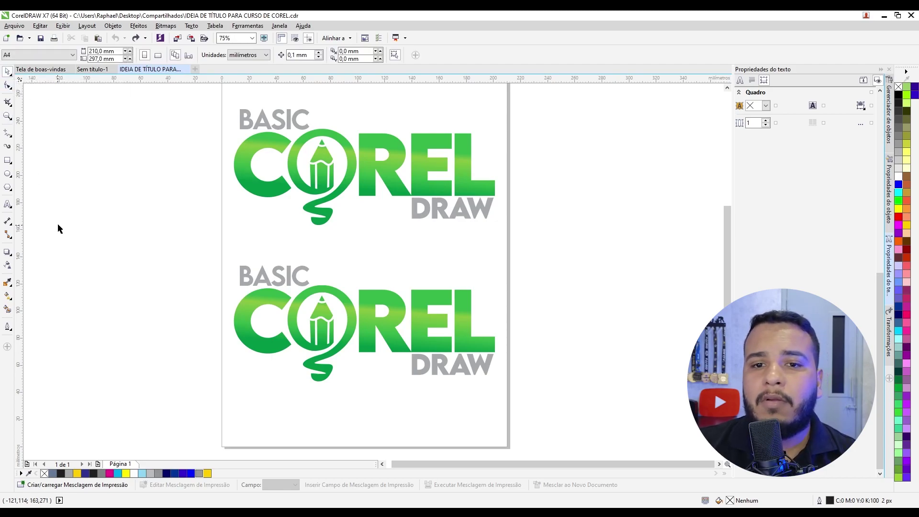
click(8, 132)
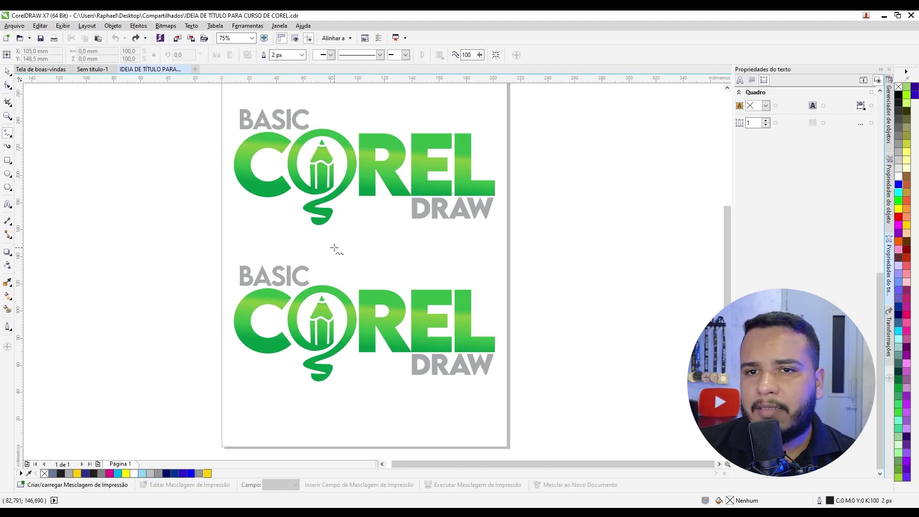
mouse_move(325, 249)
mouse_down()
mouse_move(365, 242)
mouse_move(410, 266)
mouse_move(420, 260)
mouse_up()
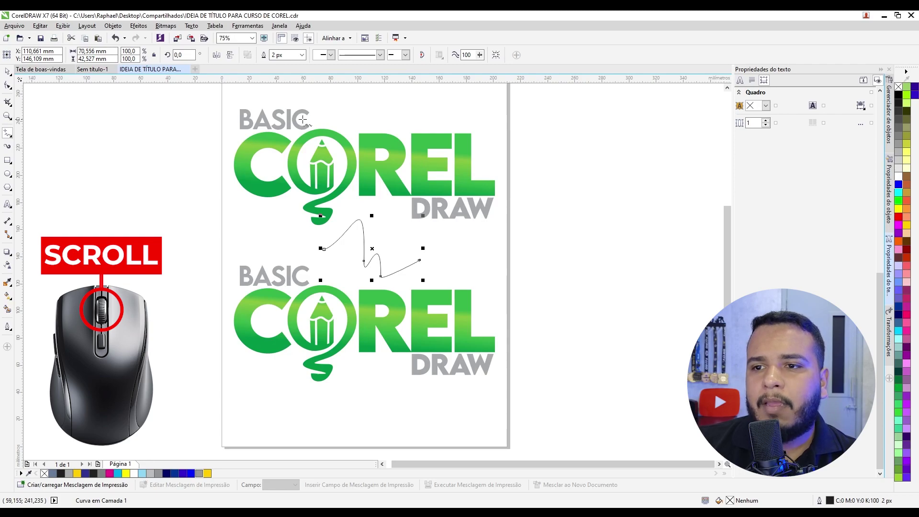
- Scribble a freehand curve about 8.4 by 5 mm inside the C of the upper BASIC lettering
scroll(304, 118, up, 5)
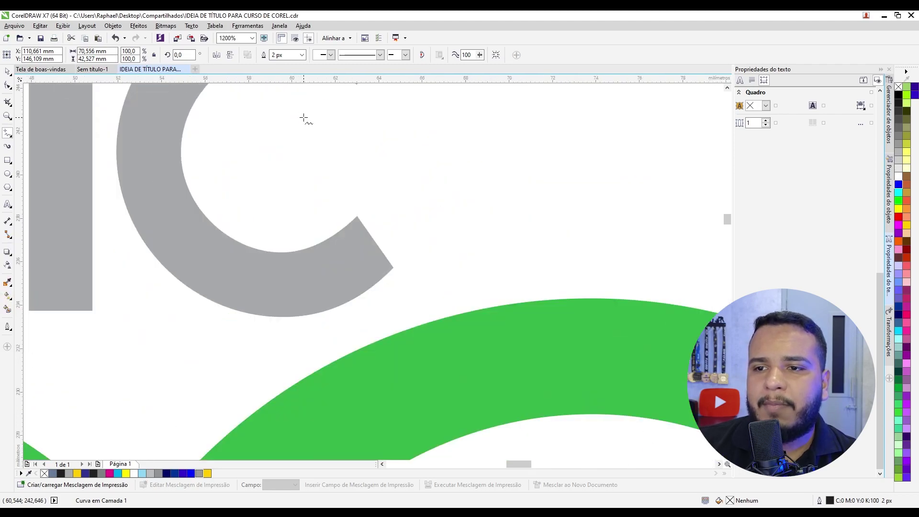
scroll(302, 119, down, 2)
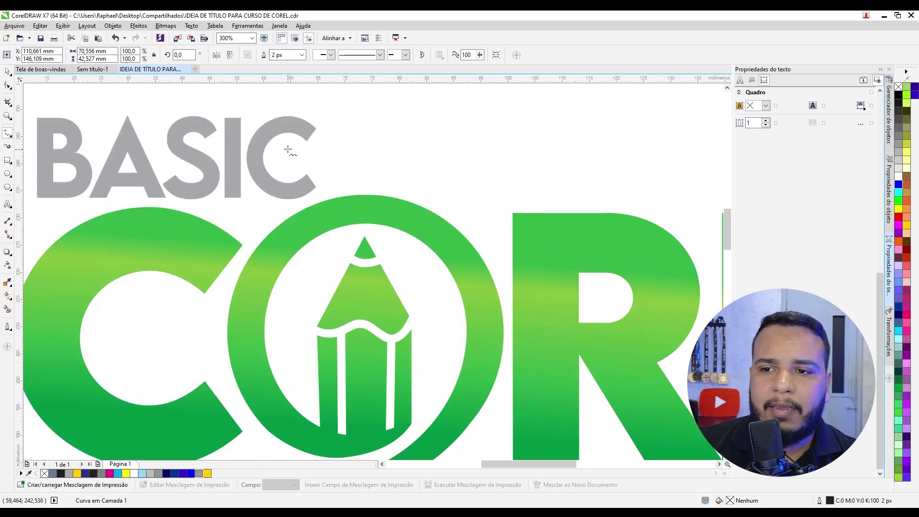
scroll(290, 145, up, 3)
mouse_move(229, 180)
mouse_down()
mouse_move(202, 269)
mouse_move(425, 191)
mouse_move(240, 342)
mouse_move(308, 295)
mouse_move(317, 162)
mouse_move(356, 145)
mouse_move(406, 228)
mouse_move(384, 246)
mouse_move(286, 256)
mouse_move(346, 198)
mouse_move(462, 177)
mouse_move(383, 250)
mouse_move(235, 304)
mouse_move(207, 276)
mouse_move(187, 199)
mouse_move(228, 179)
mouse_up()
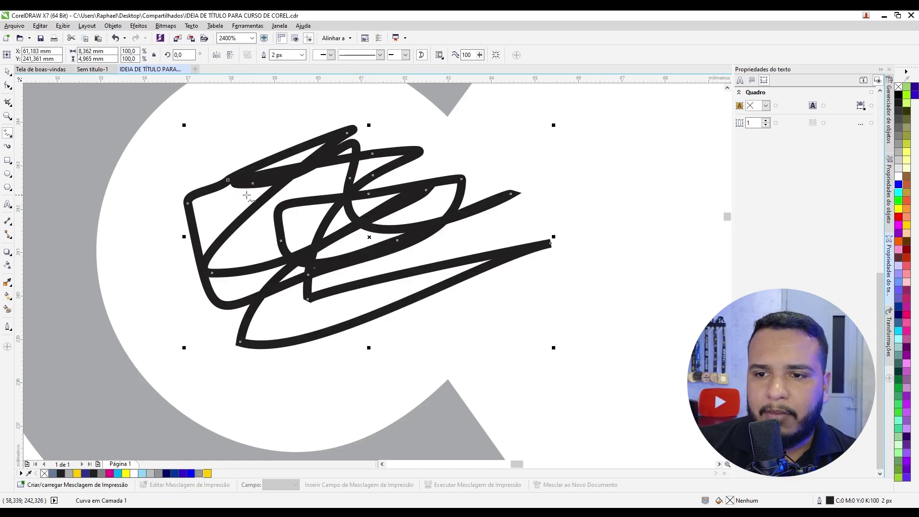
- Scribble a freehand curve about 5.1 by 3.5 mm on the W of the lower DRAW lettering
scroll(247, 195, down, 8)
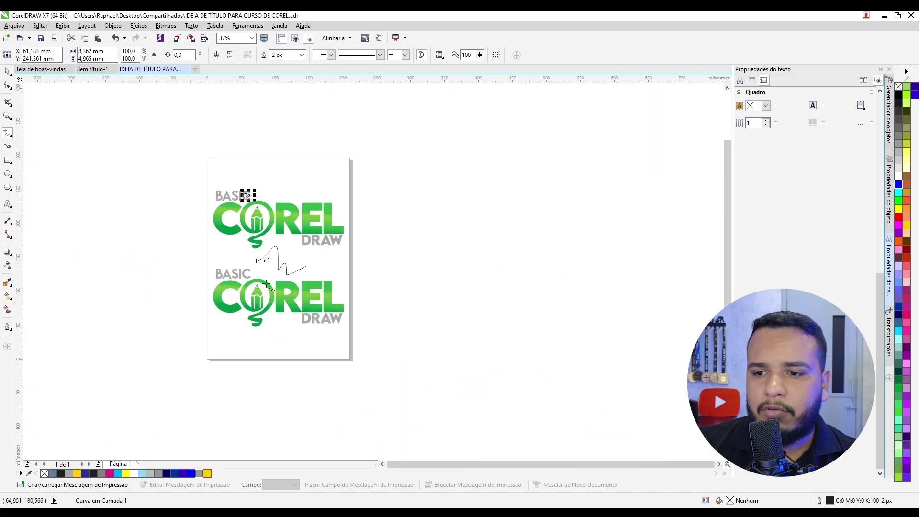
scroll(335, 320, up, 10)
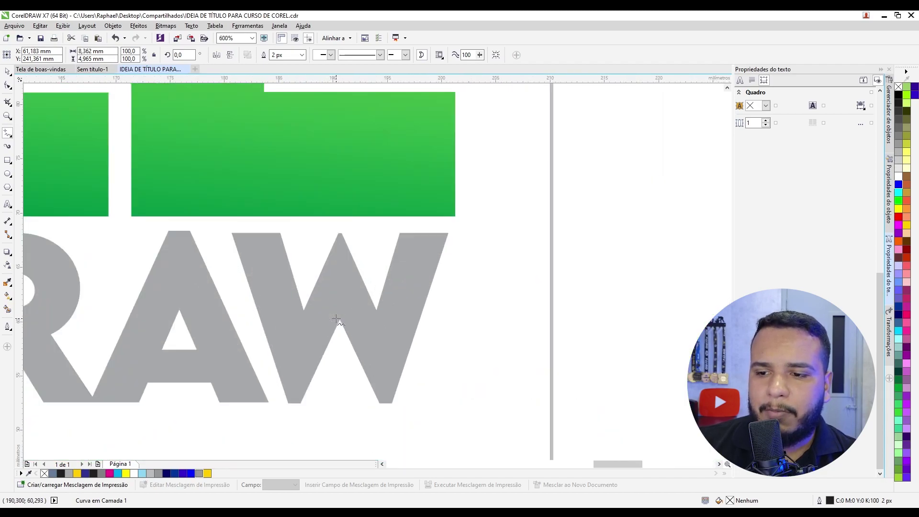
mouse_move(162, 285)
mouse_down()
mouse_move(522, 111)
mouse_move(463, 283)
mouse_move(491, 308)
mouse_move(434, 280)
mouse_up()
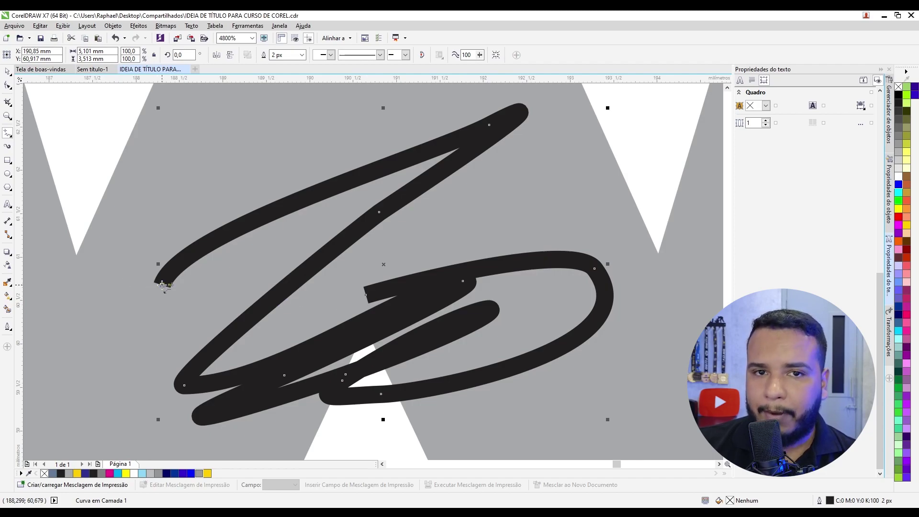
- Undo all the freehand curves drawn on the page
scroll(323, 301, down, 8)
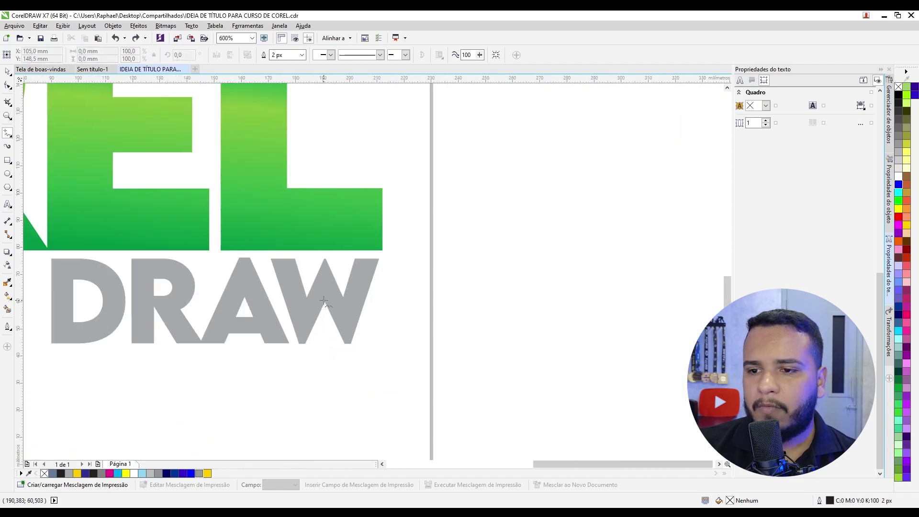
drag(290, 288, 345, 342)
key(ctrl+z)
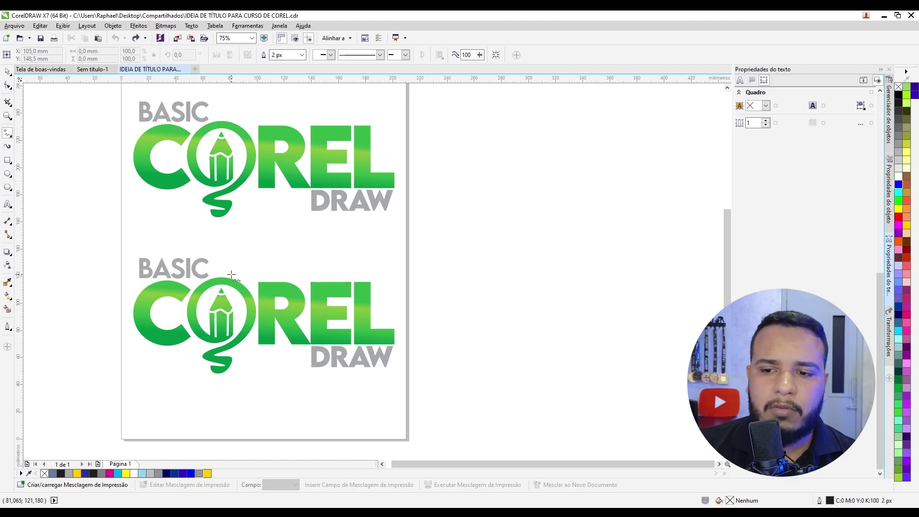
- Magnify the lower BASIC lettering to 1200% and pan along it from the C to the B
scroll(231, 274, up, 4)
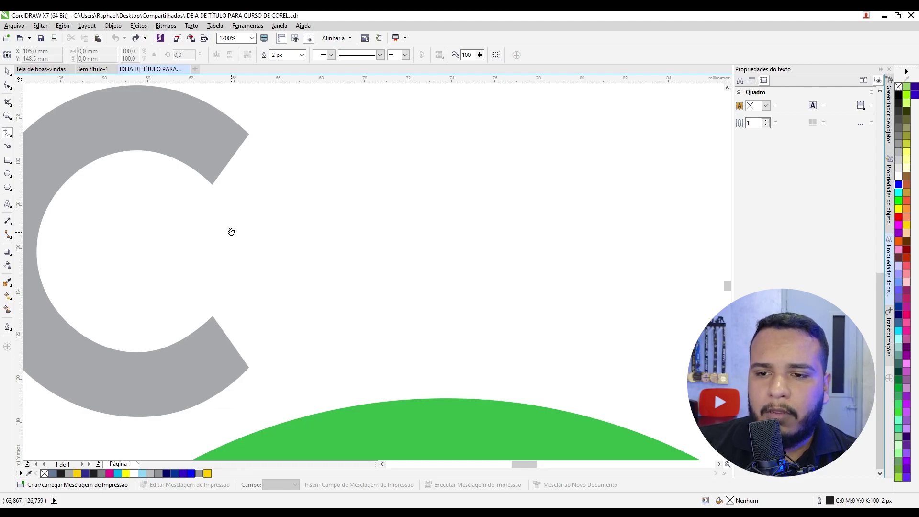
drag(230, 232, 233, 232)
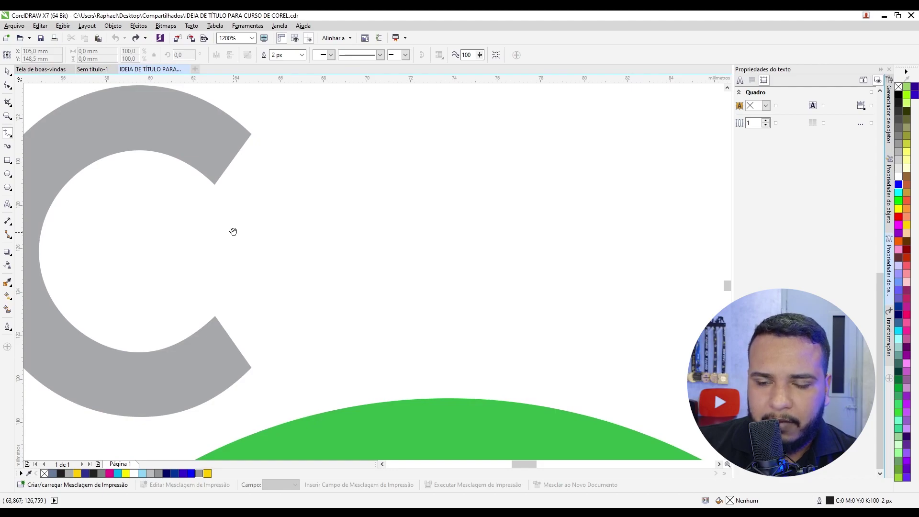
drag(234, 232, 560, 233)
drag(187, 226, 561, 214)
drag(244, 193, 509, 220)
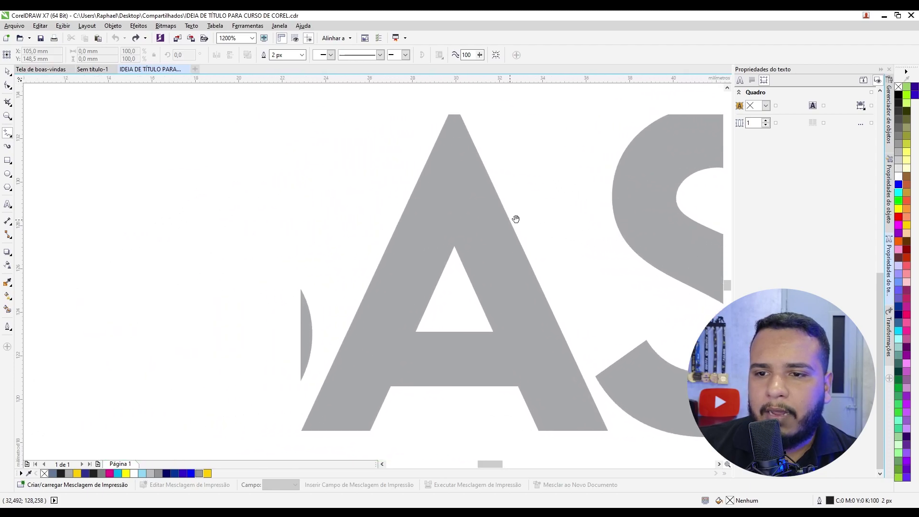
drag(259, 223, 341, 223)
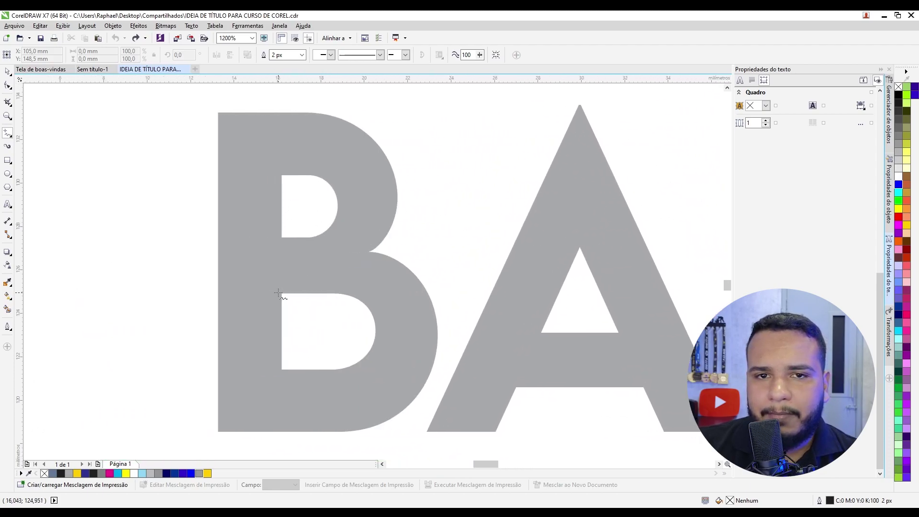
drag(441, 220, 380, 200)
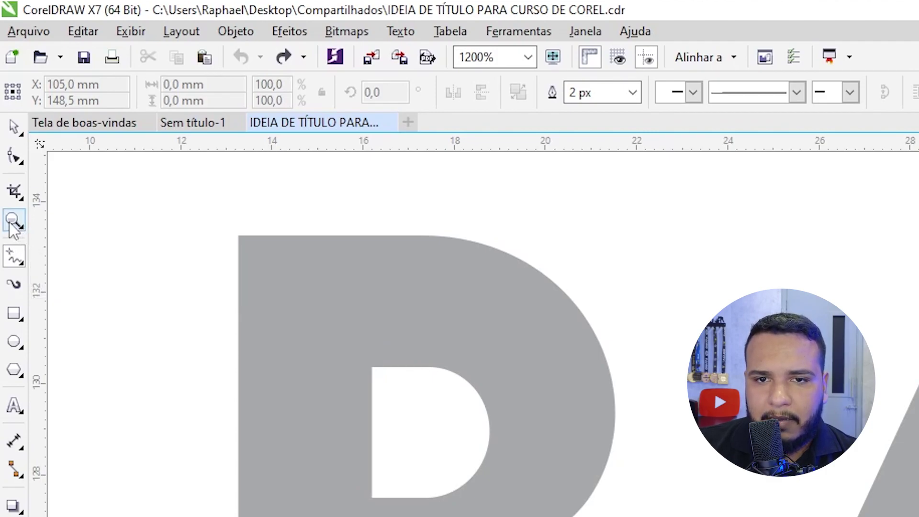
- Draw a rectangle about 11.1 by 6.8 mm over the upper half of the B in the lower BASIC lettering
click(13, 223)
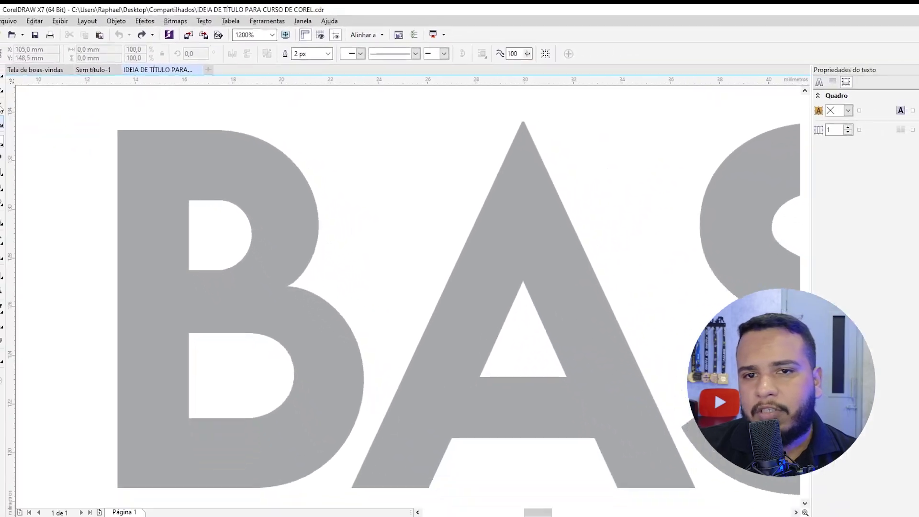
click(13, 128)
click(6, 74)
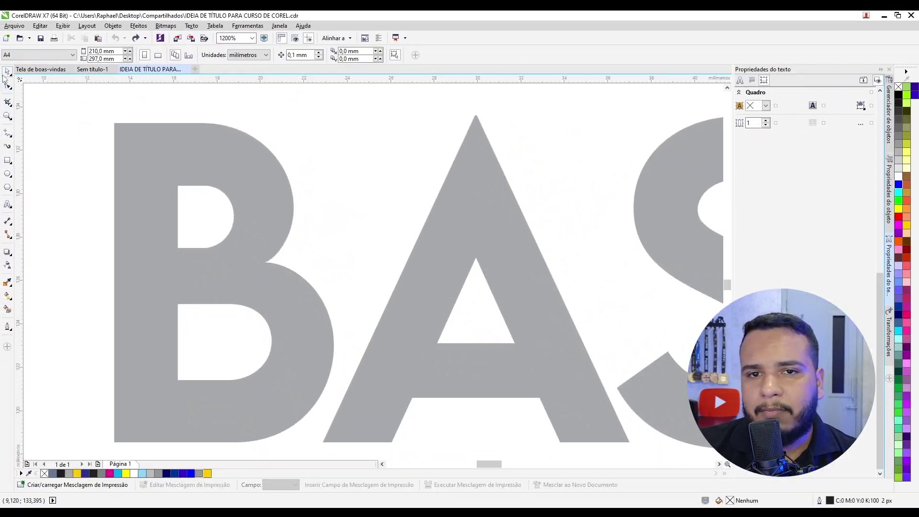
click(8, 161)
drag(90, 105, 338, 259)
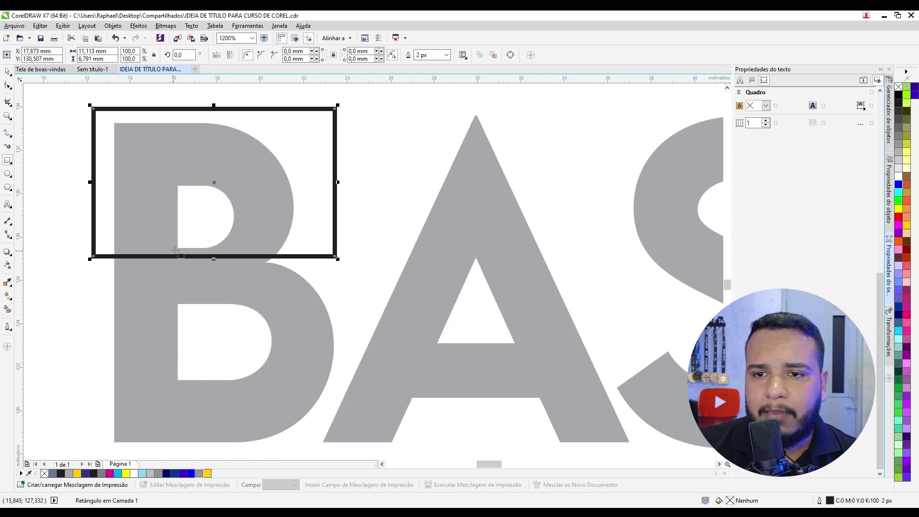
- Draw a rectangle about 8.3 by 8.3 mm across the top edge of the R in the lower logo
scroll(301, 285, right, 15)
scroll(394, 228, down, 3)
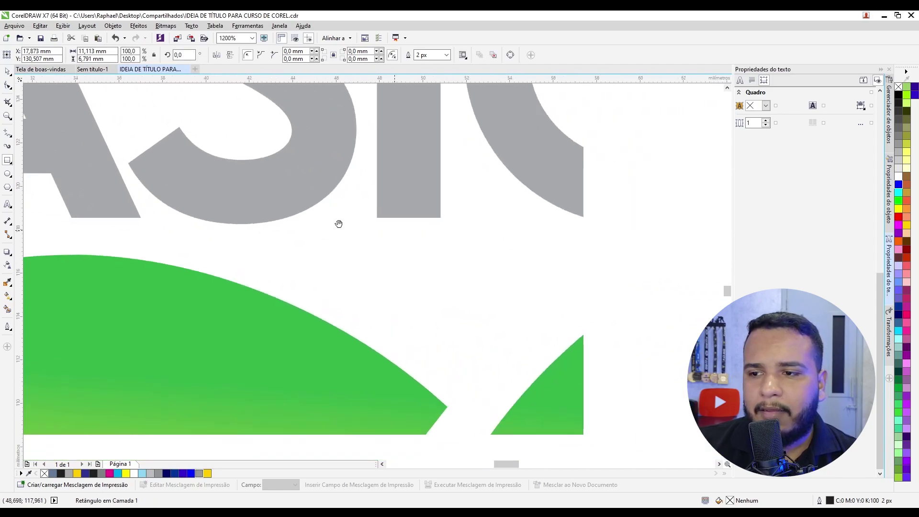
drag(275, 123, 458, 303)
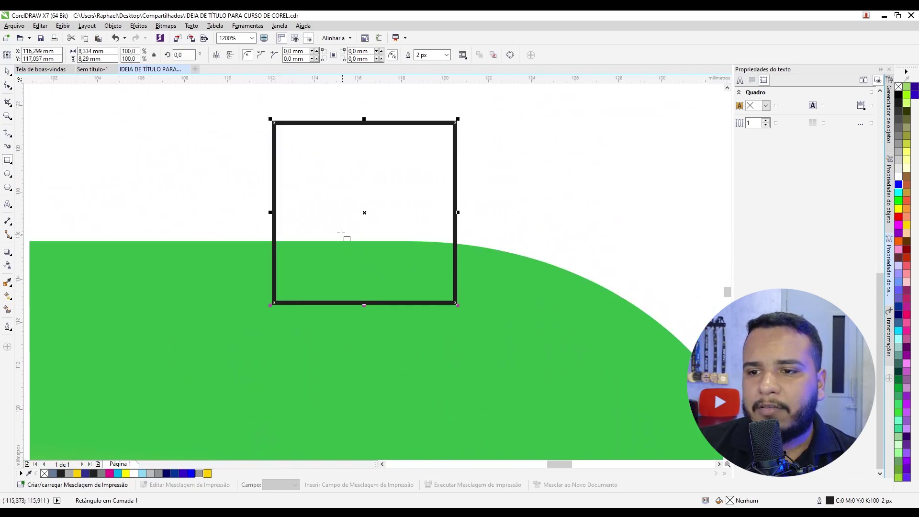
- Draw a rectangle about 9.9 by 7.1 mm above the top edge of the L in the lower logo
scroll(243, 283, right, 6)
scroll(495, 225, down, 2)
scroll(189, 254, up, 3)
scroll(189, 254, right, 12)
scroll(240, 152, right, 4)
scroll(239, 151, up, 1)
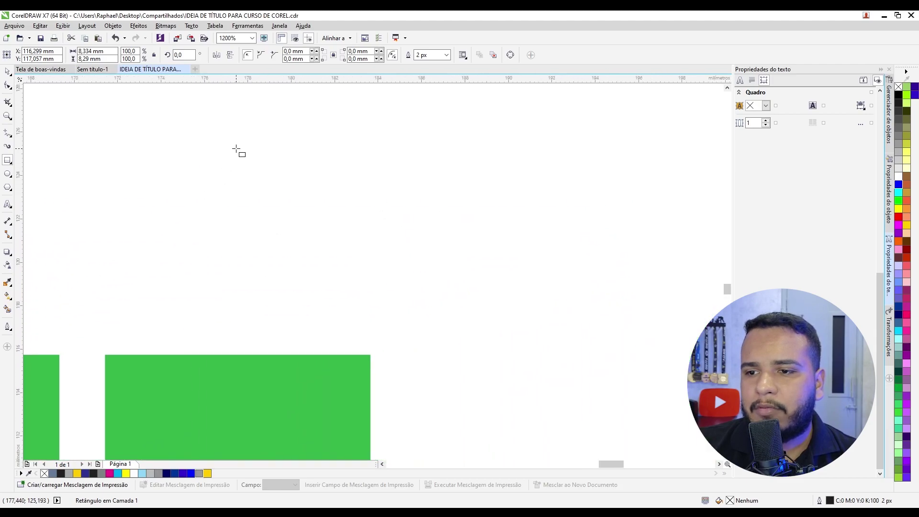
drag(245, 154, 467, 315)
- Undo all three rectangles drawn over the lower logo
scroll(400, 293, down, 5)
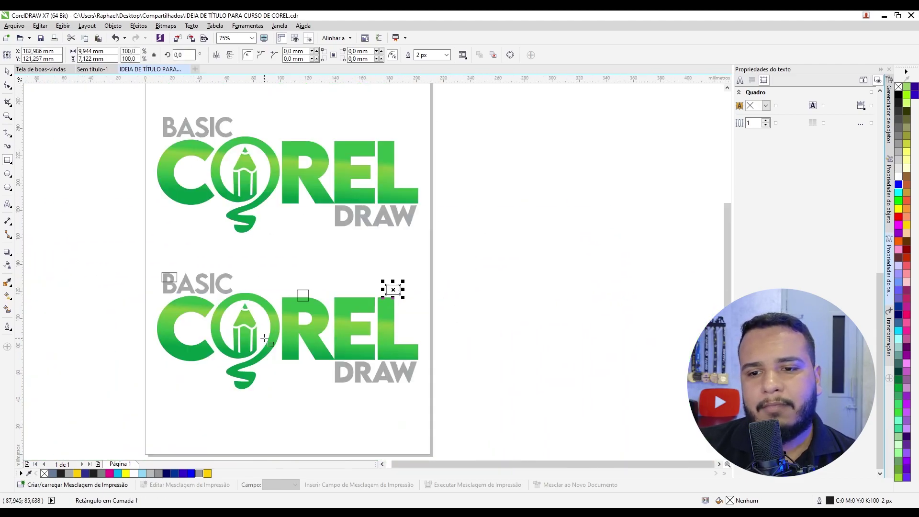
key(ctrl+z)
key(ctrl+z)
key(ctrl+z)
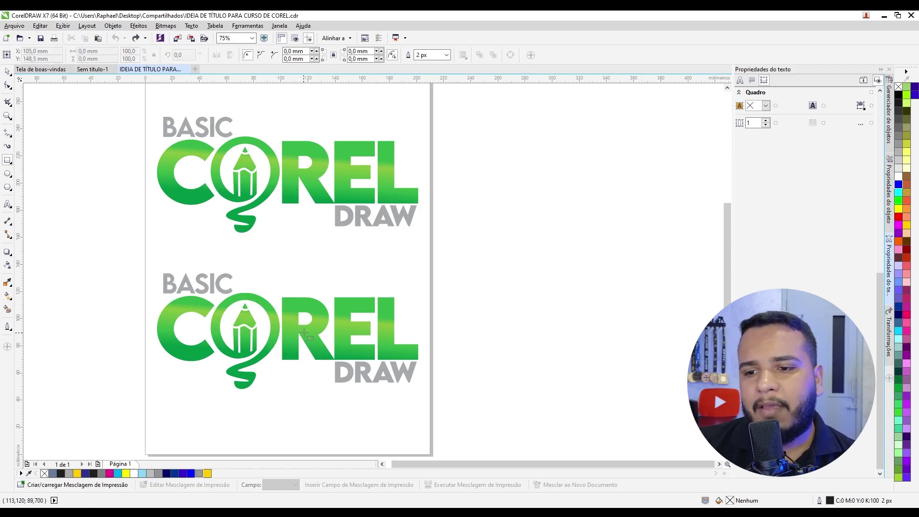
- Magnify the B of the lower BASIC lettering to 2400%
scroll(303, 318, up, 2)
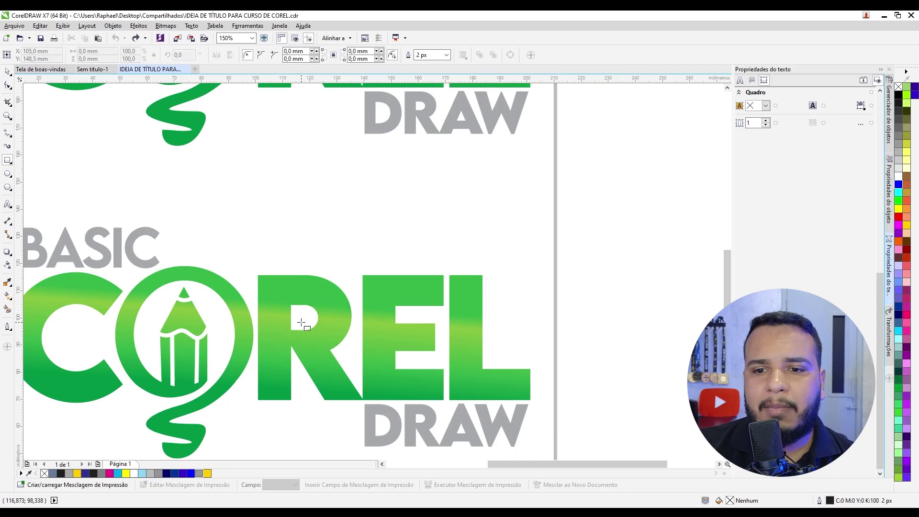
scroll(306, 321, left, 5)
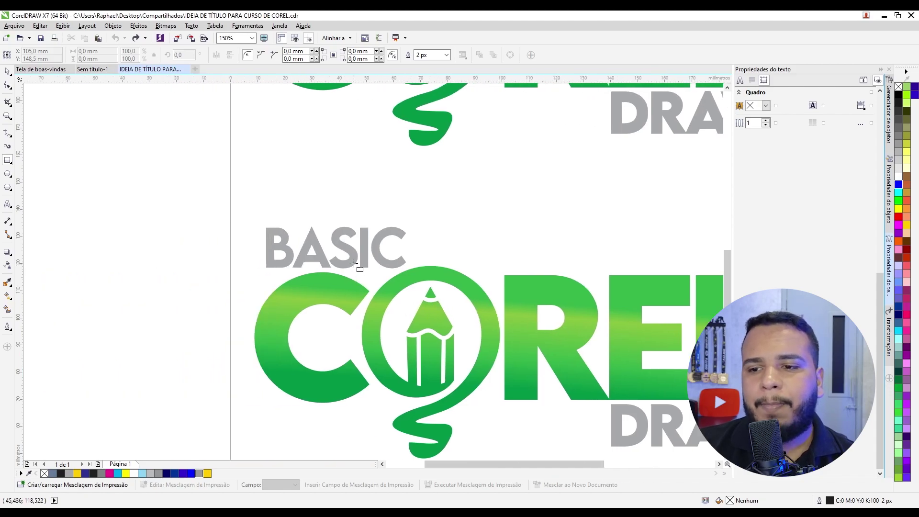
scroll(355, 268, up, 3)
scroll(252, 232, up, 1)
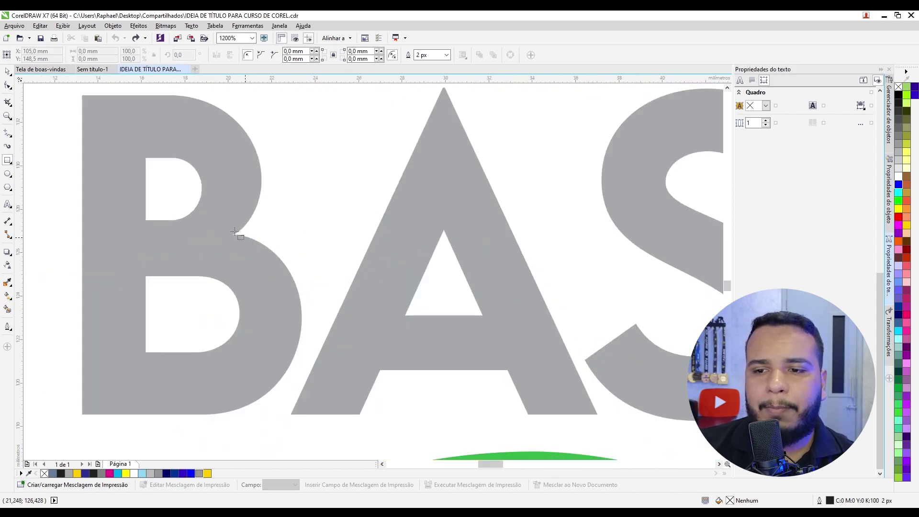
scroll(163, 203, up, 1)
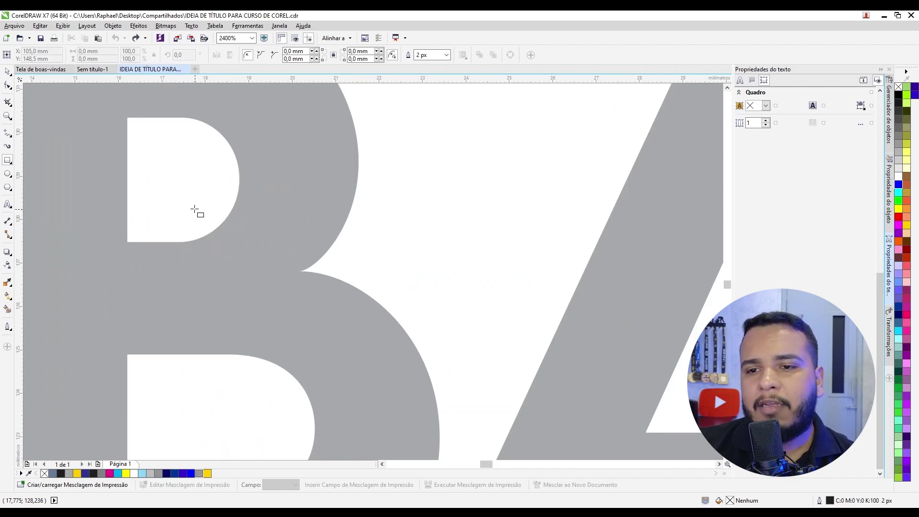
- Pan along the magnified lower BASIC lettering from the B past the A to the S and back
drag(195, 211, 349, 240)
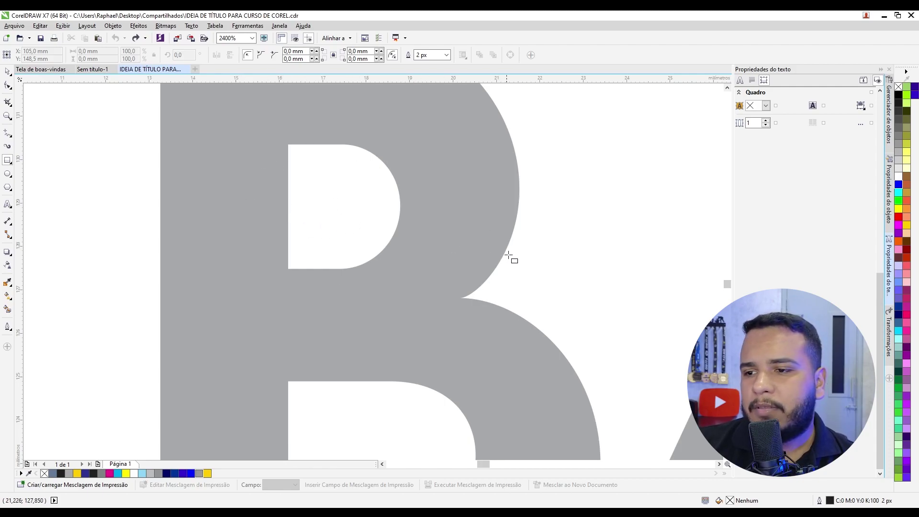
scroll(479, 250, right, 5)
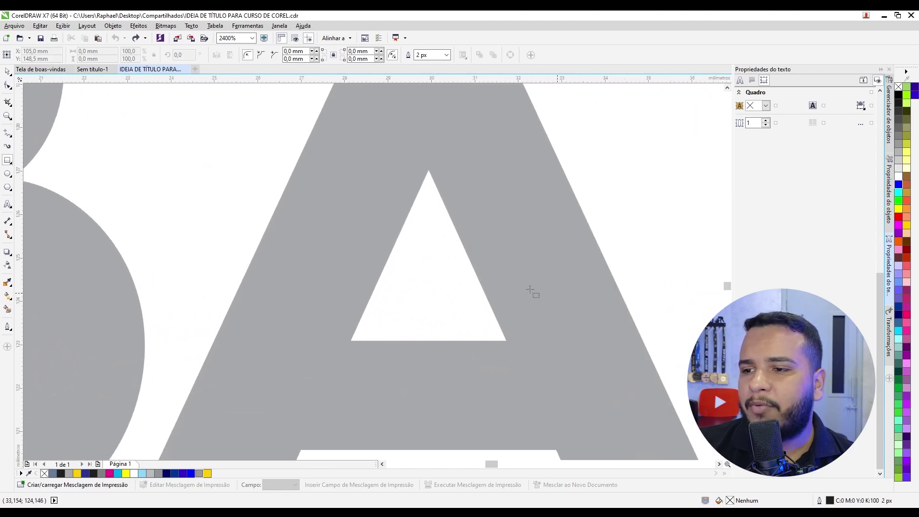
scroll(562, 299, right, 3)
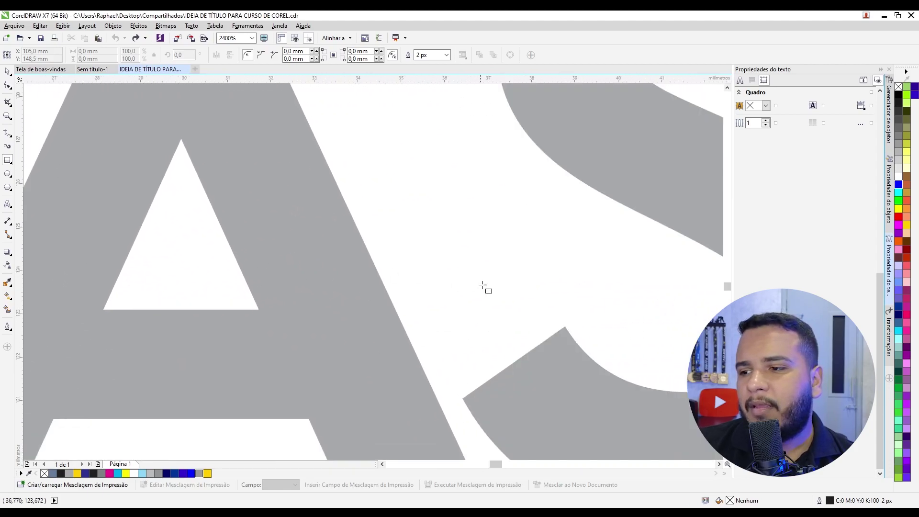
scroll(527, 298, left, 8)
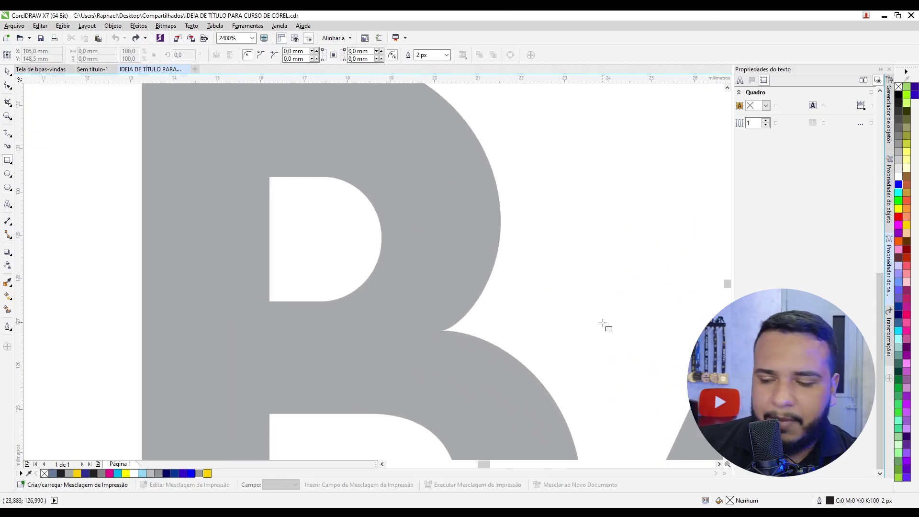
- Use the Navigator page thumbnail to jump to the W of the lower DRAW lettering at 2400% and view its lower part
key(n)
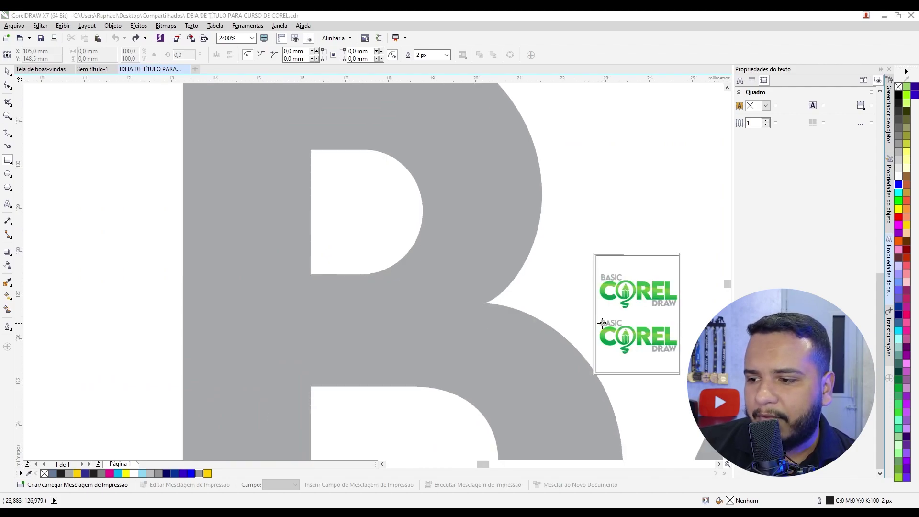
mouse_move(602, 323)
mouse_down()
mouse_move(623, 323)
mouse_move(673, 349)
mouse_up()
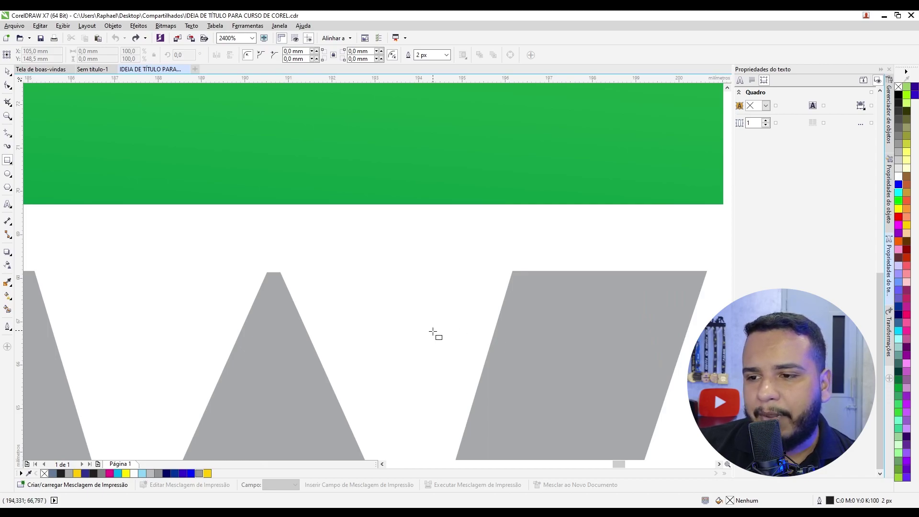
scroll(422, 326, down, 5)
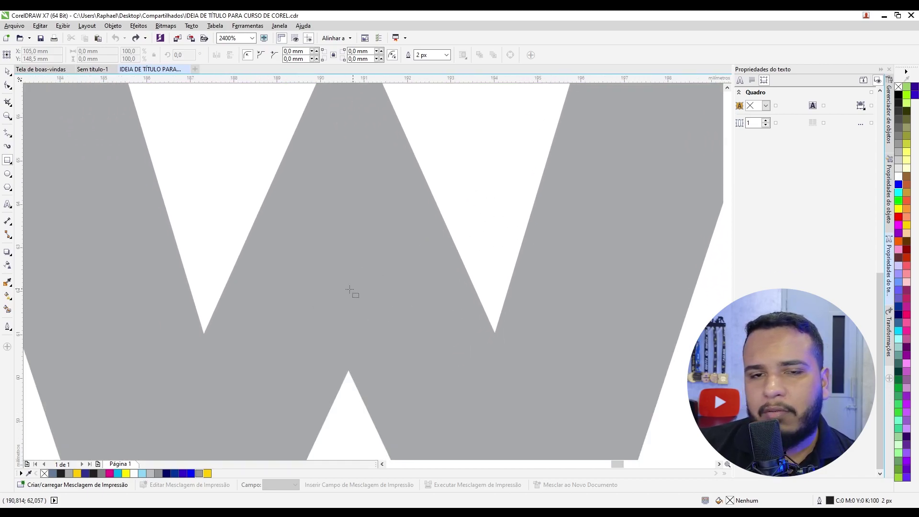
- Fit the whole page in view, enlarge it to 75% around the upper logo and return to 37%
key(shift+F4)
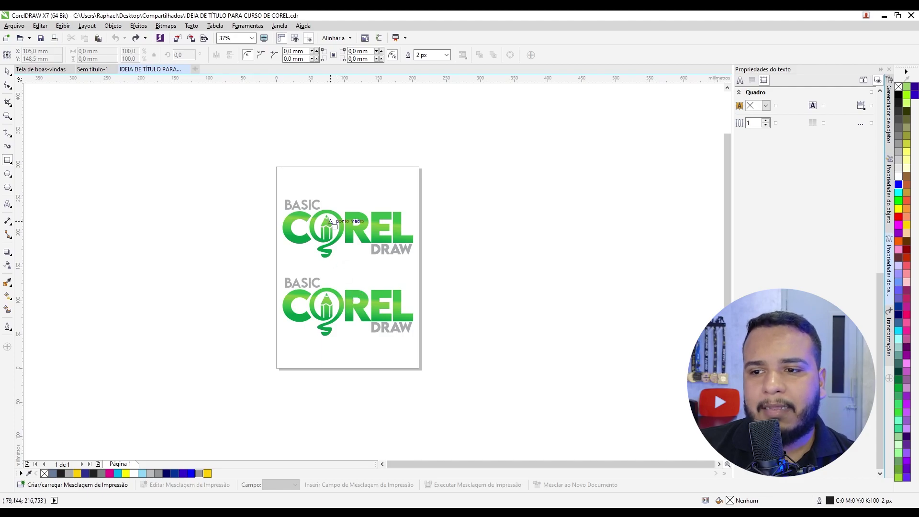
scroll(330, 221, up, 2)
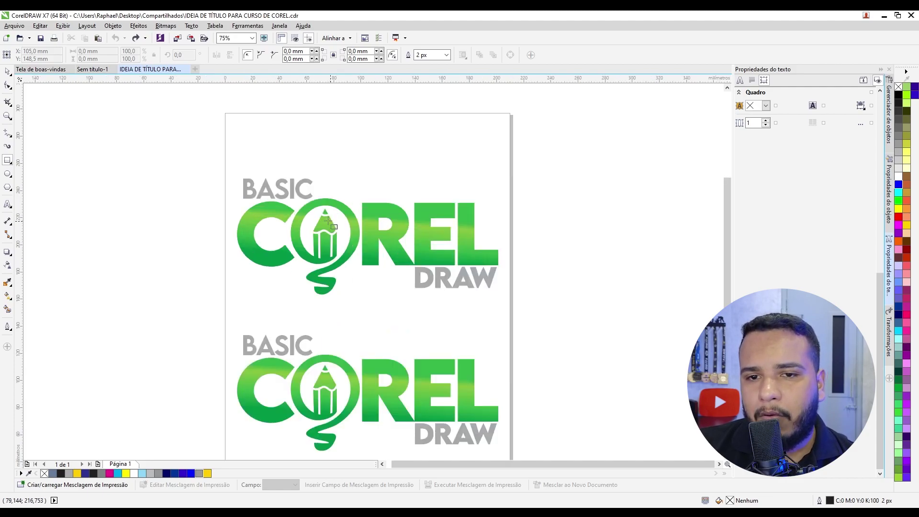
scroll(332, 221, down, 2)
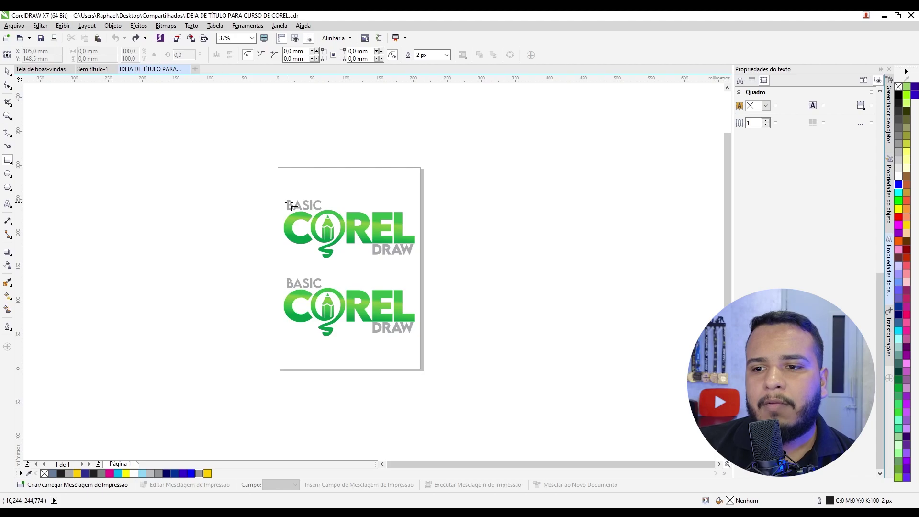
- Magnify the upper DRAW lettering to 1200% and jump to the upper BASIC lettering with the Navigator page thumbnail
scroll(290, 205, up, 5)
scroll(289, 205, down, 5)
scroll(361, 227, up, 7)
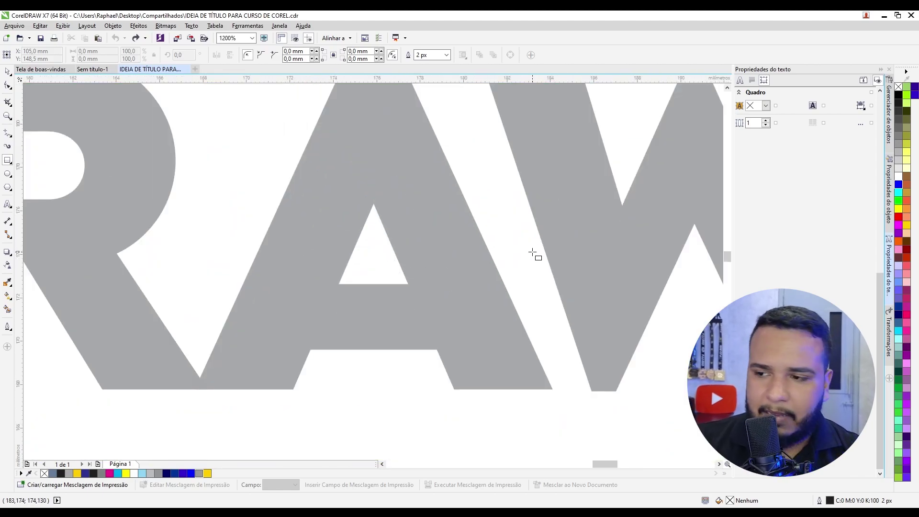
key(n)
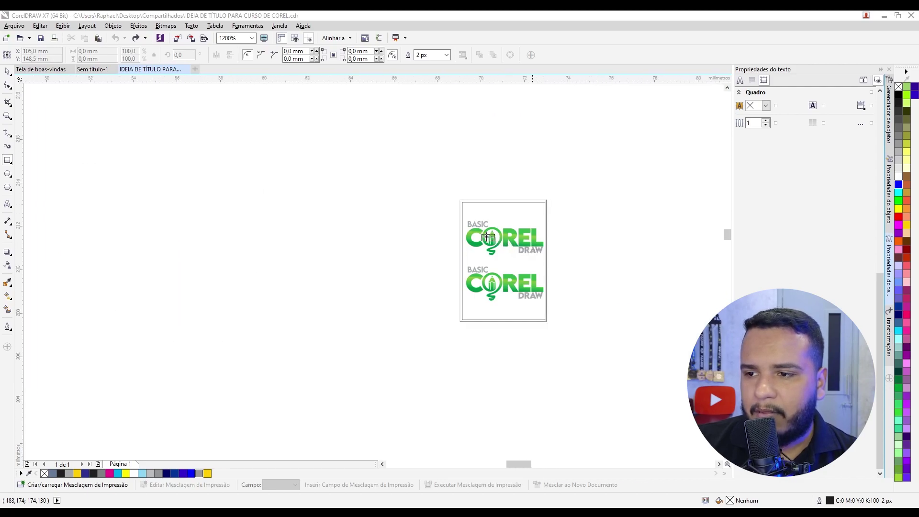
click(472, 224)
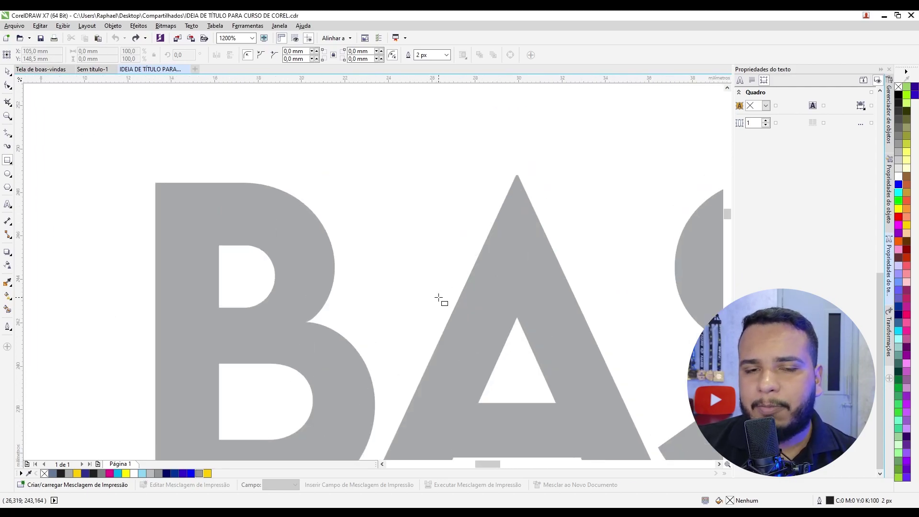